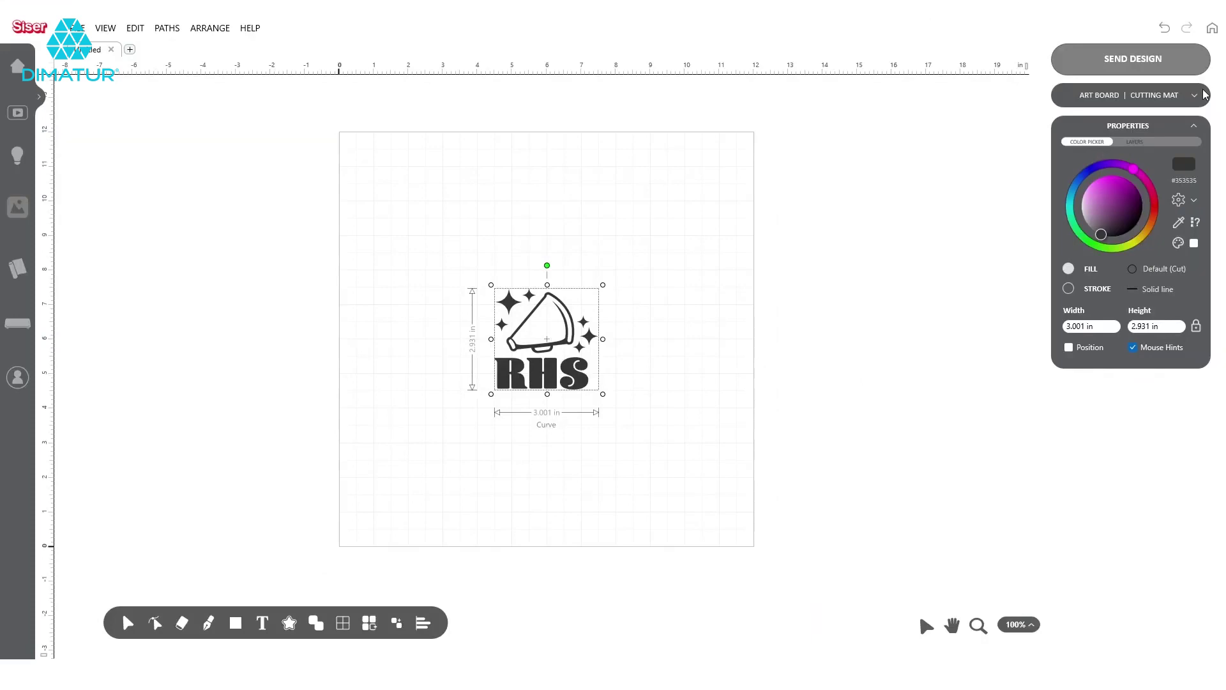
Check the art board's media width and length, still set to 12 x 12 in
click(1203, 95)
drag(1183, 131, 1126, 133)
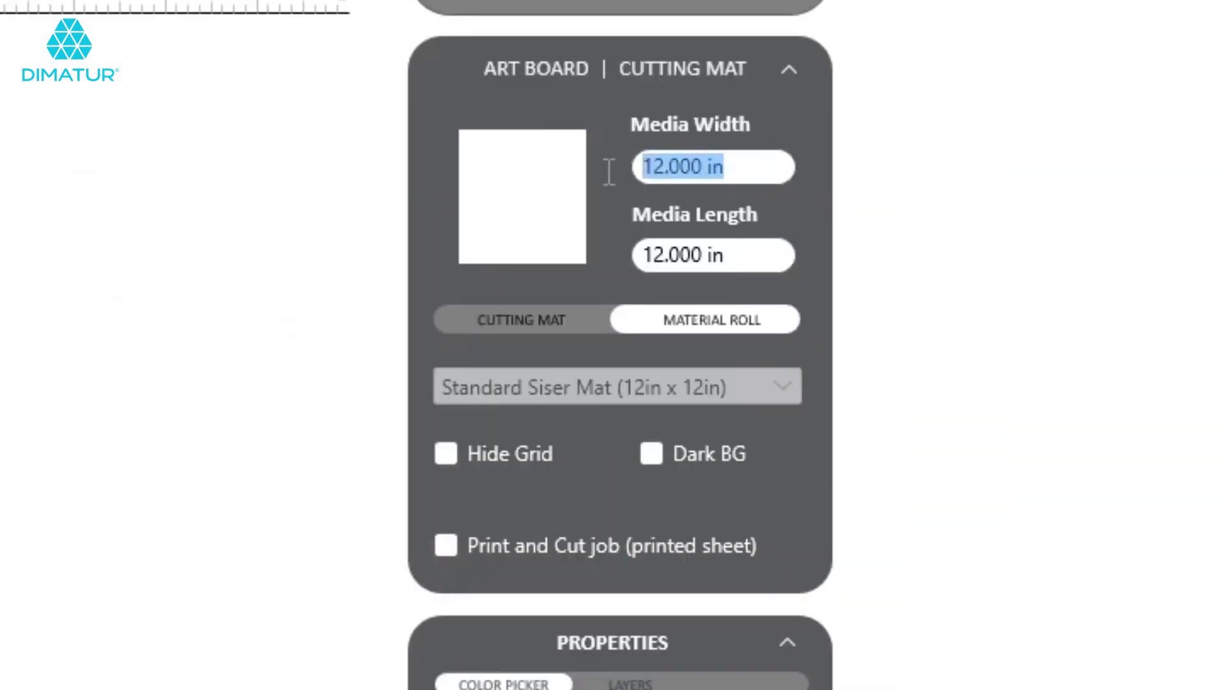
drag(788, 257, 640, 255)
click(777, 250)
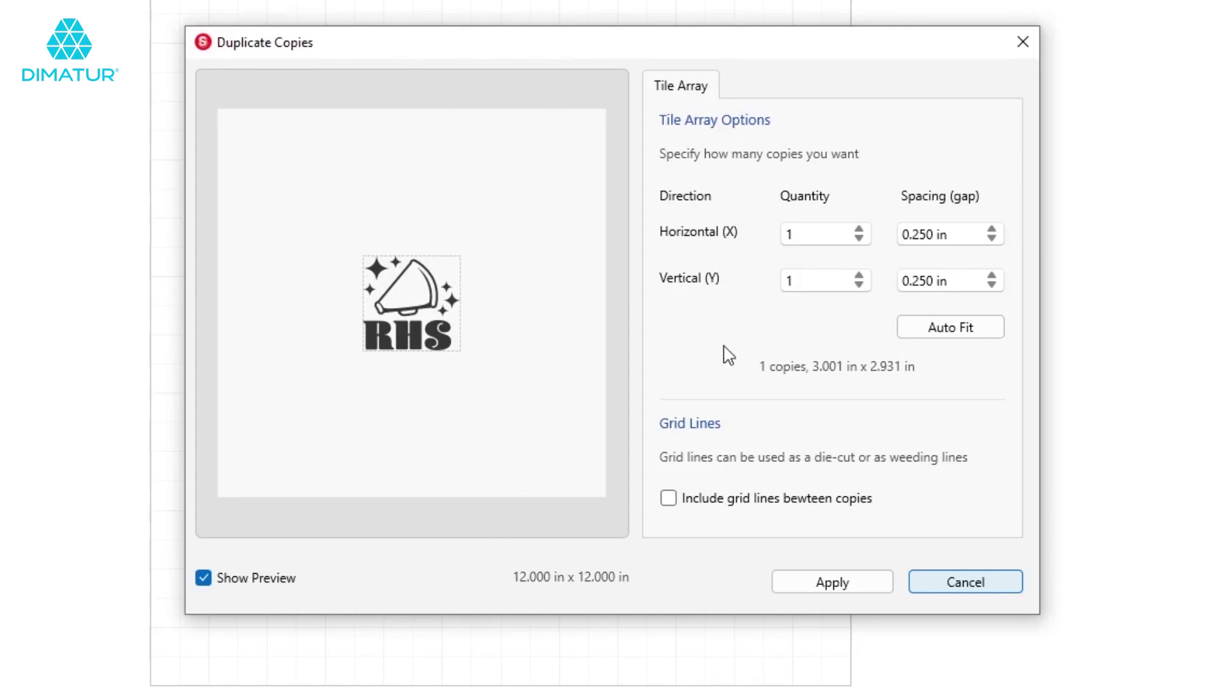
Try RHS copy quantities up to 3 x 3, then return to a single 1 x 1 copy
click(858, 230)
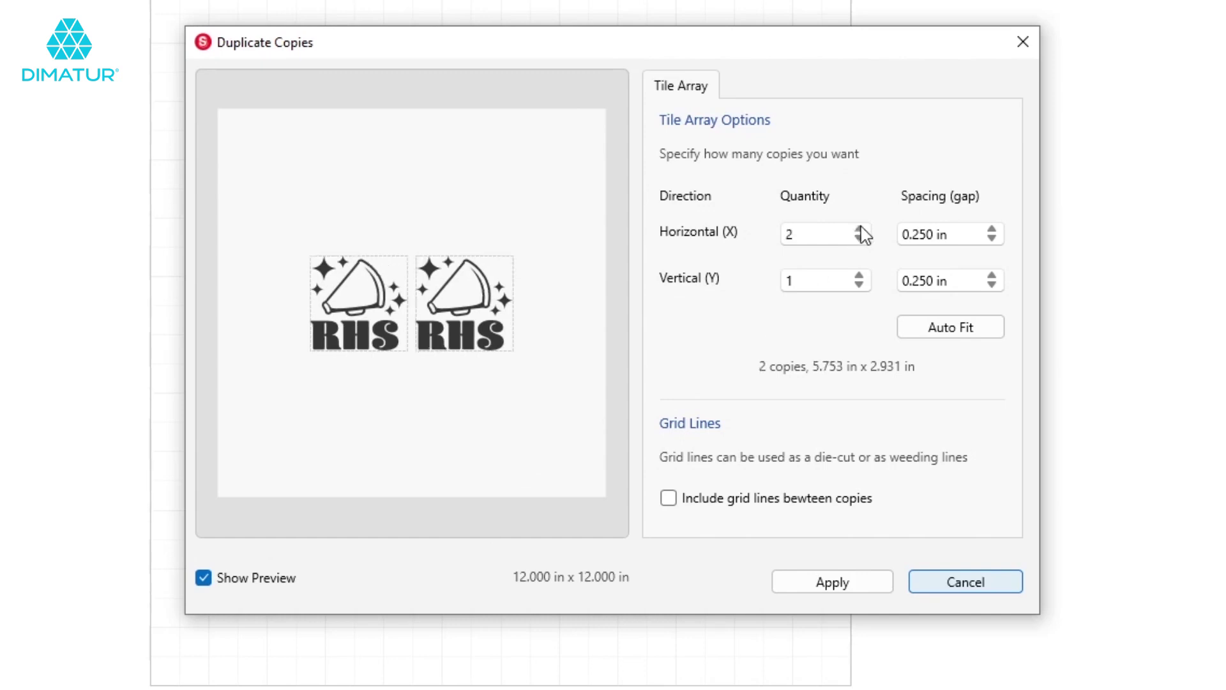
click(858, 230)
click(859, 275)
click(858, 275)
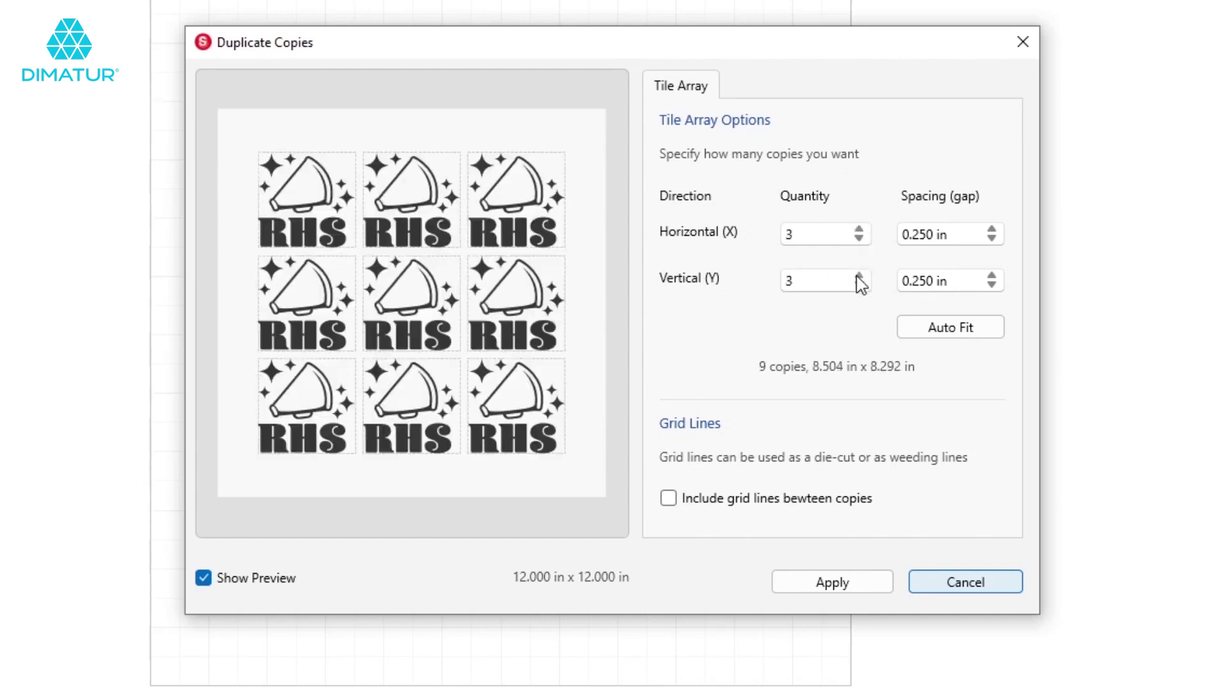
click(858, 285)
click(858, 285)
click(859, 239)
click(860, 239)
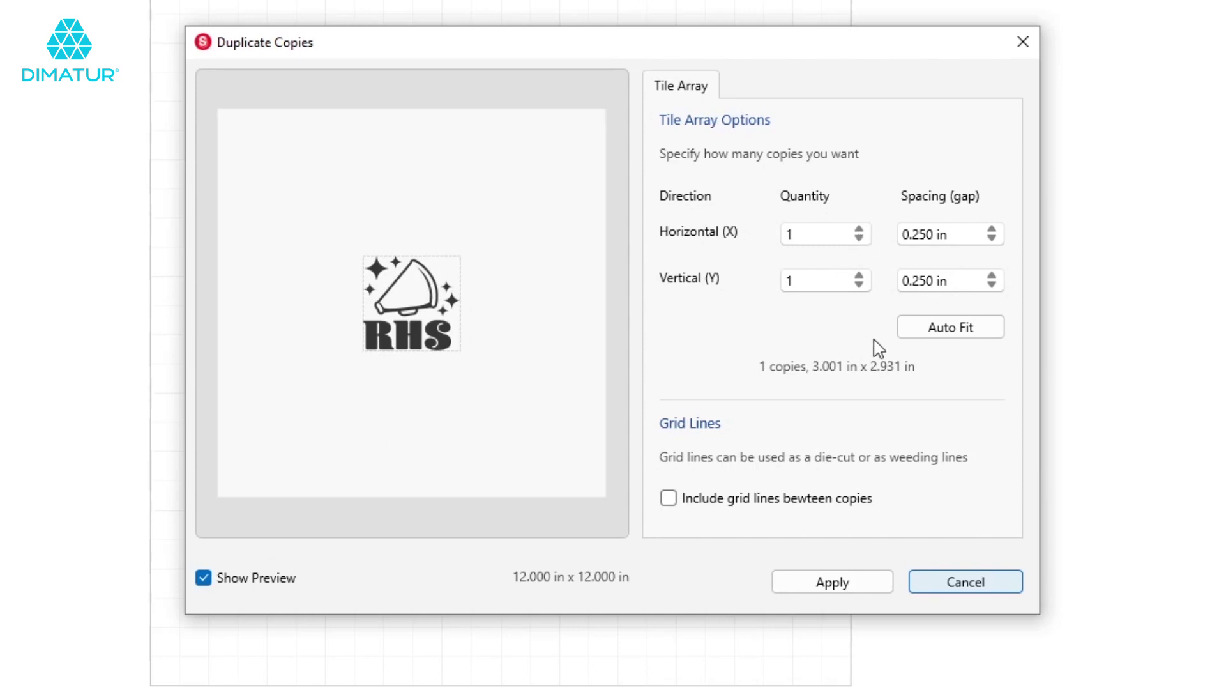
Auto-fit RHS to a 3 x 3 grid, testing 0.125 in spacing before keeping 0.250 in gaps
click(928, 335)
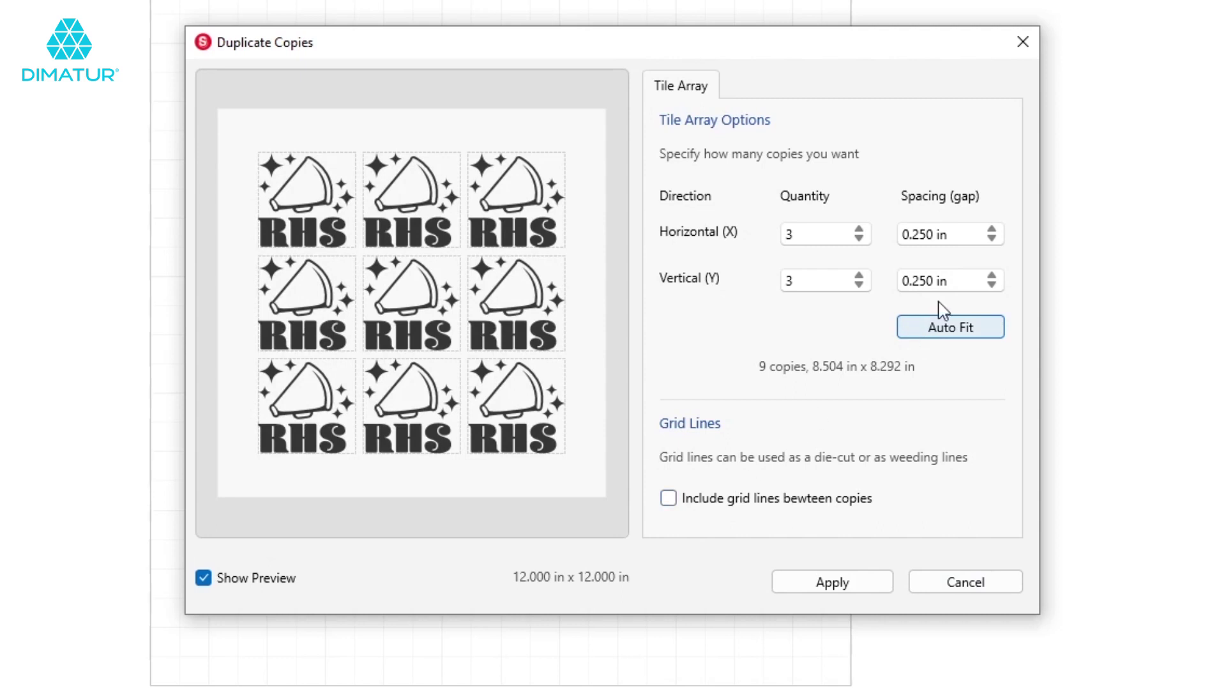
click(991, 238)
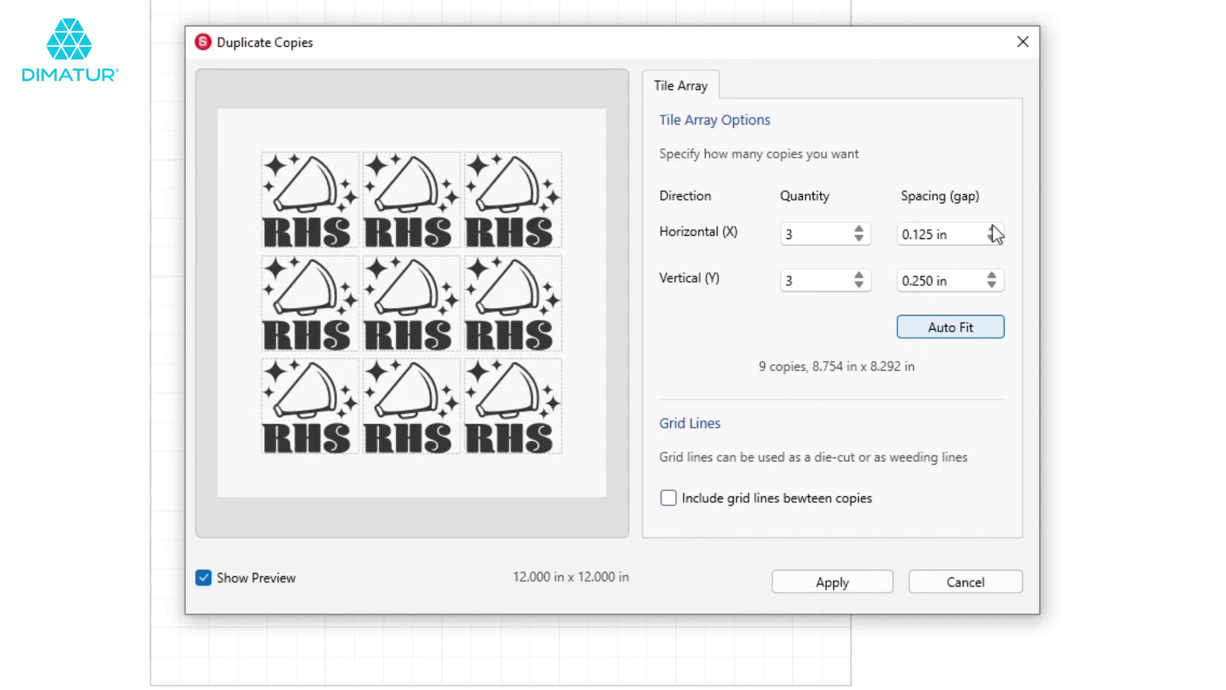
click(991, 229)
click(991, 285)
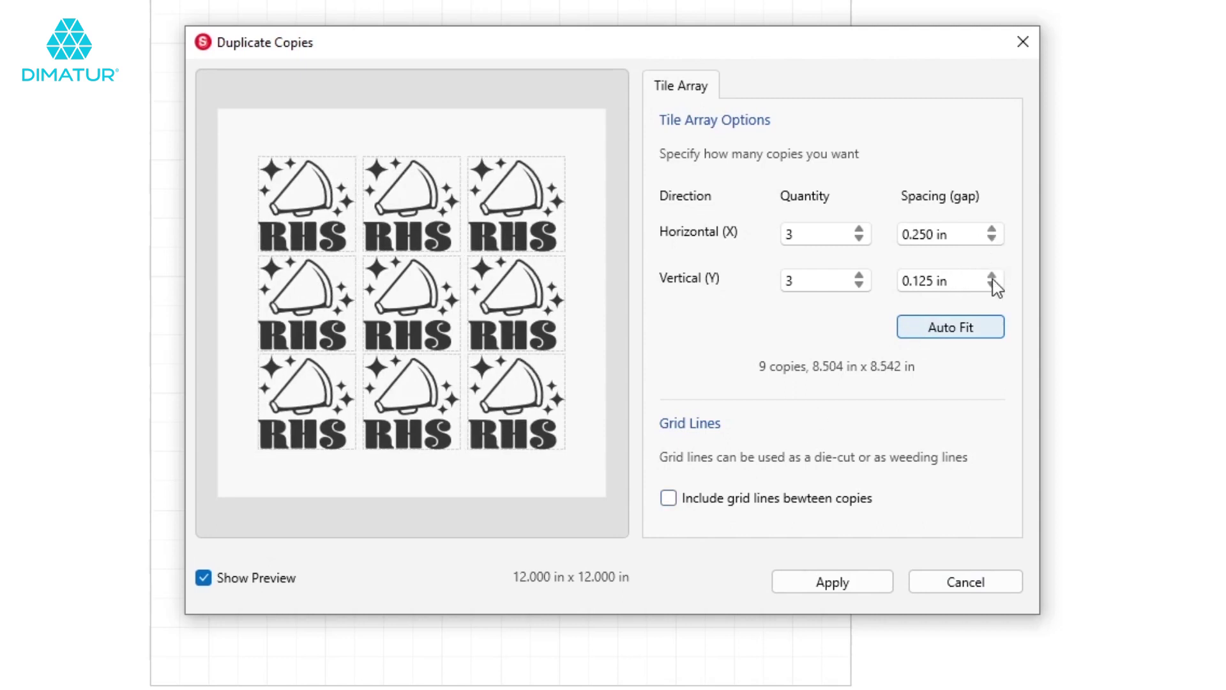
click(992, 278)
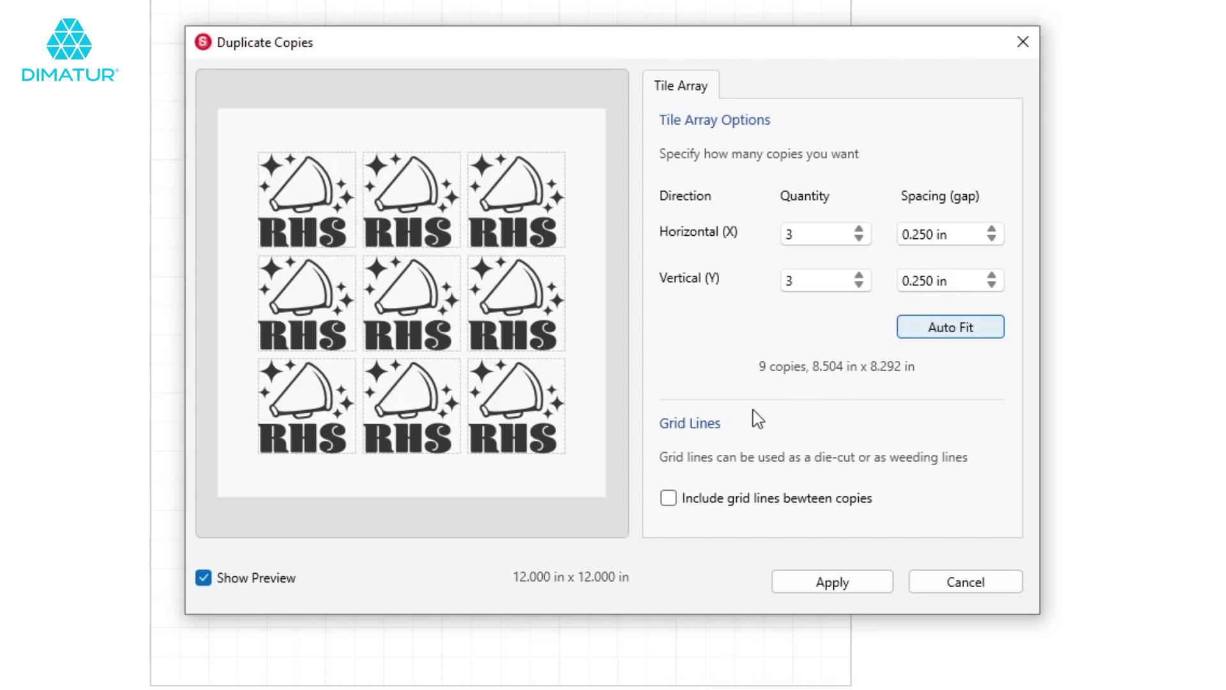
Toggle grid lines and the artwork preview on and off, leaving no grid lines
click(668, 499)
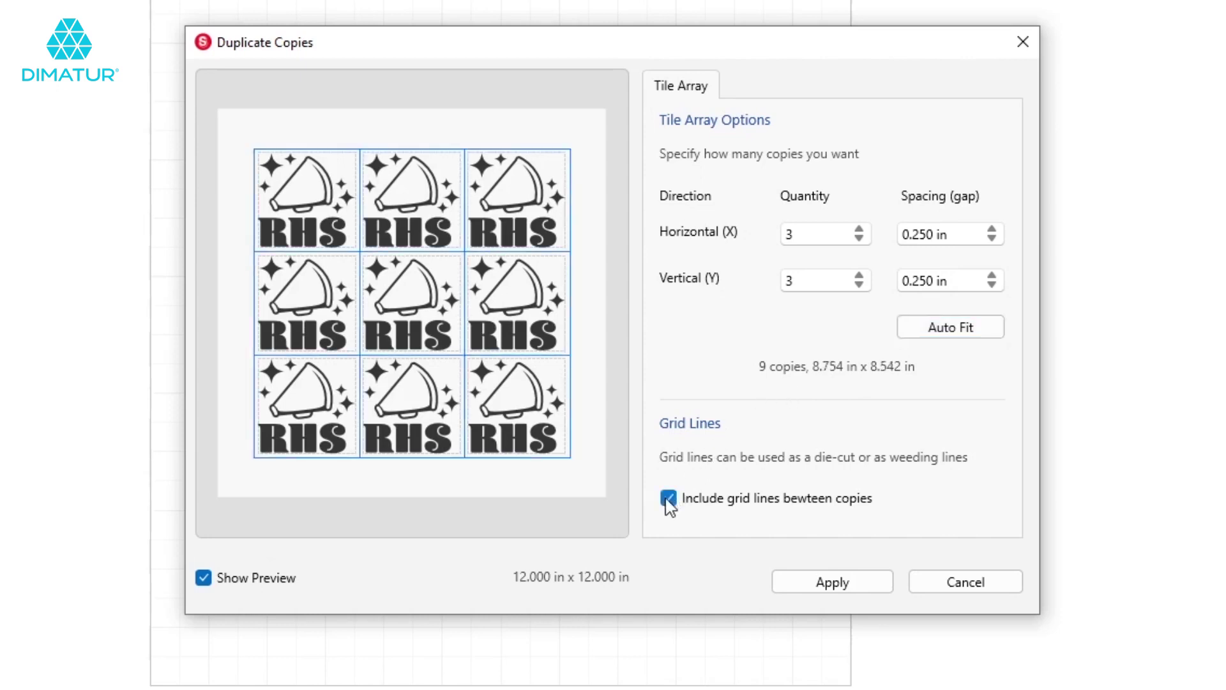
click(668, 499)
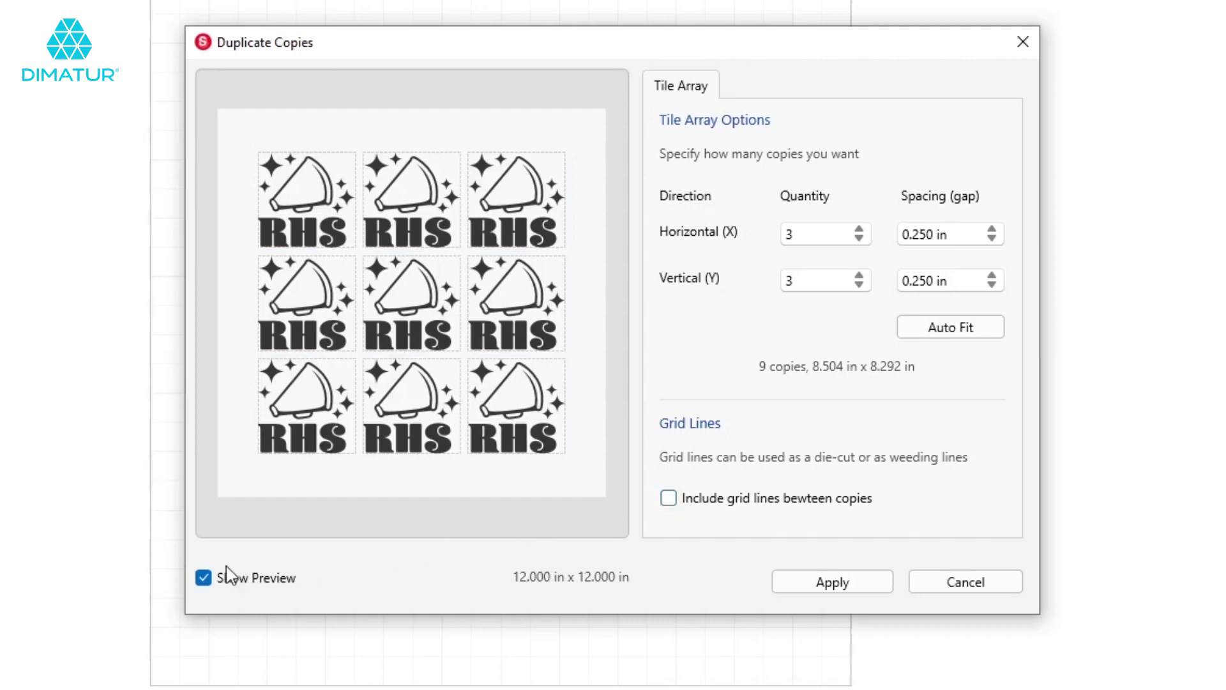
click(204, 578)
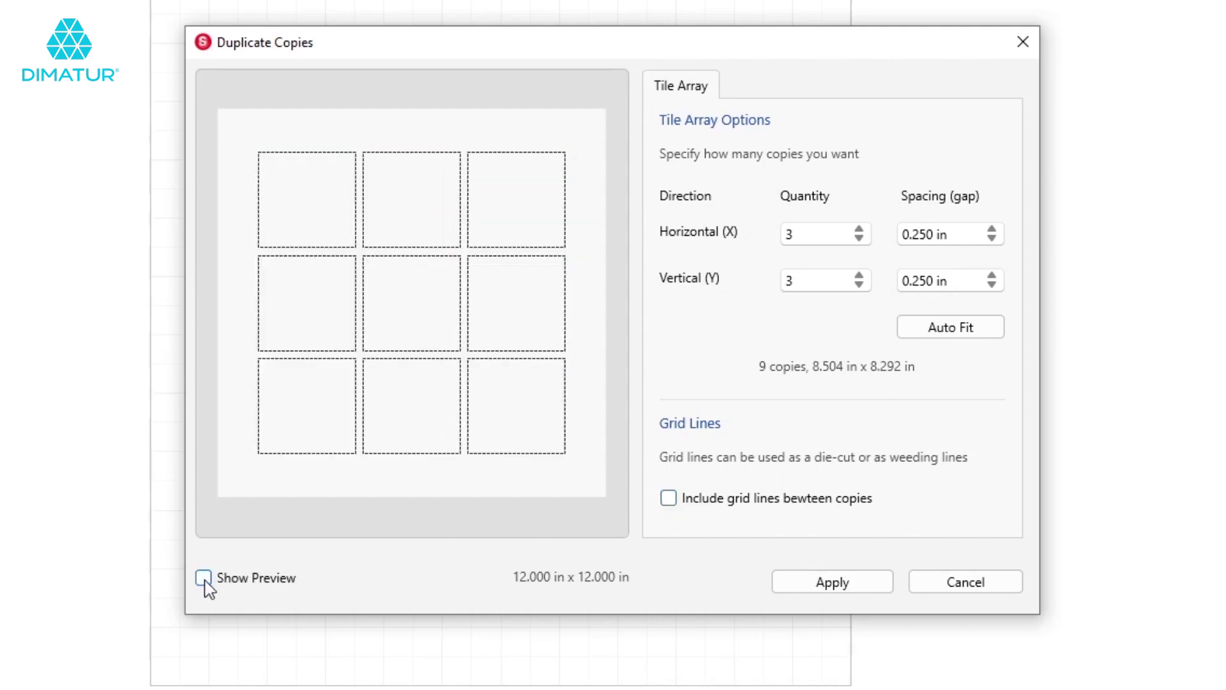
click(204, 579)
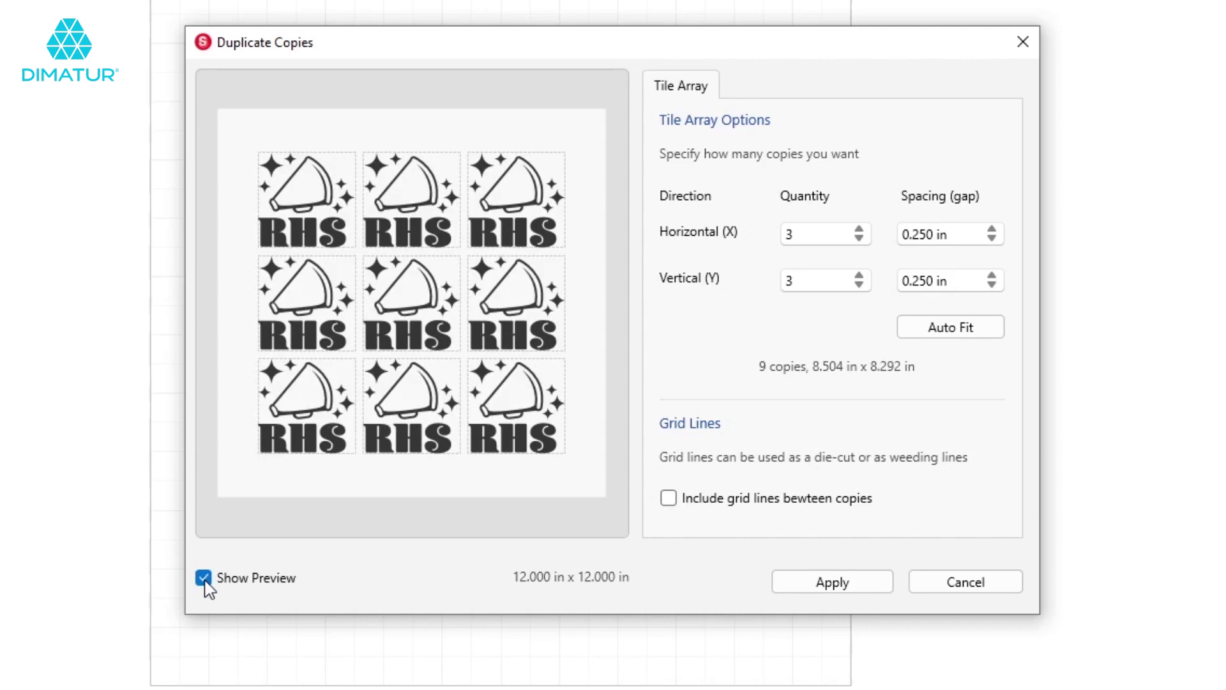
Apply the 3 x 3 RHS tiling, import Cheer Squad into a new document, and set media length to 36 in
click(842, 583)
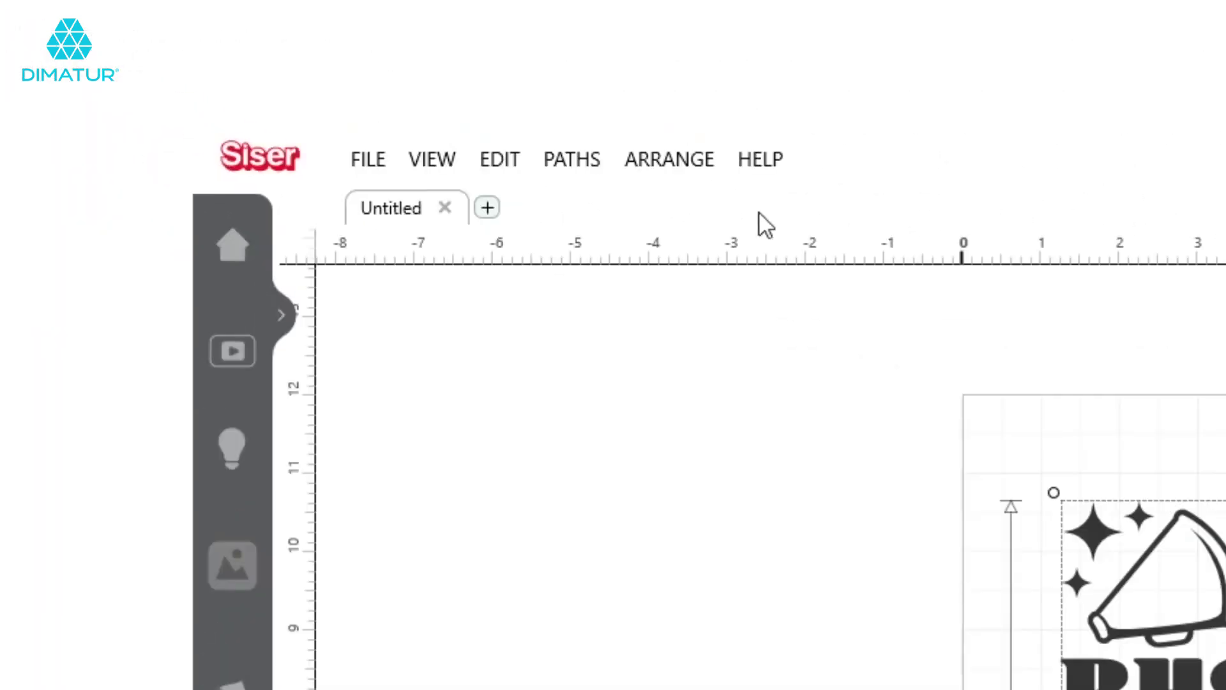
click(487, 208)
click(77, 28)
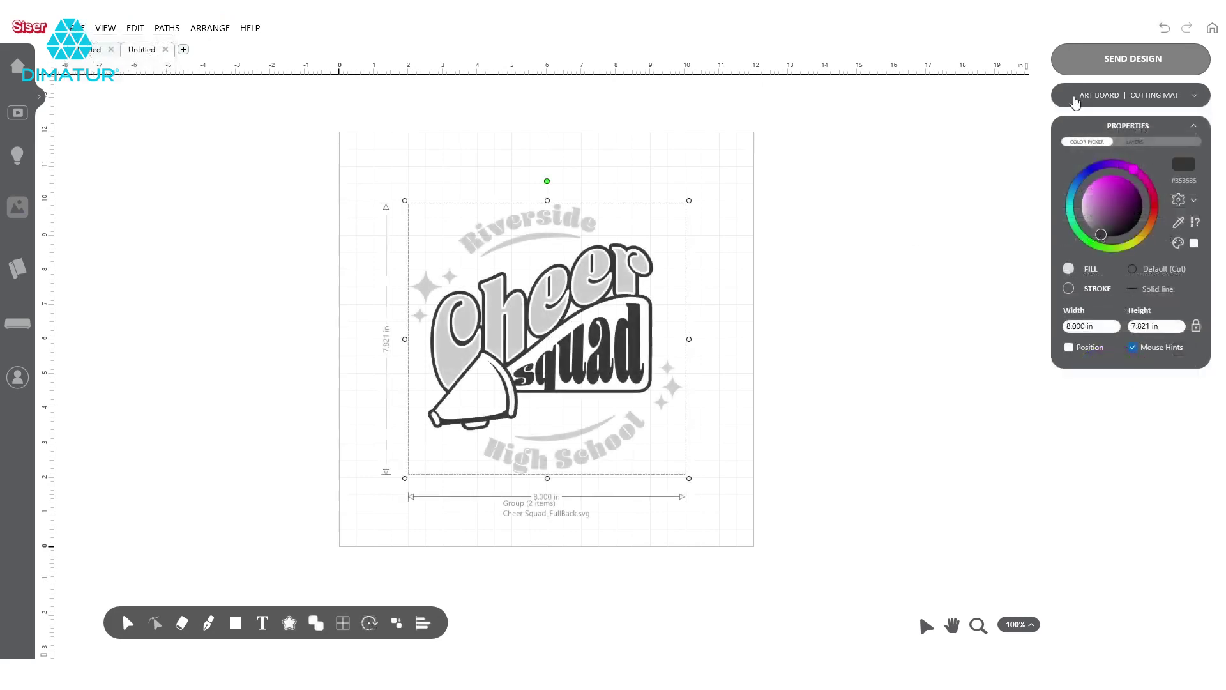
drag(1173, 132, 1124, 163)
text(36)
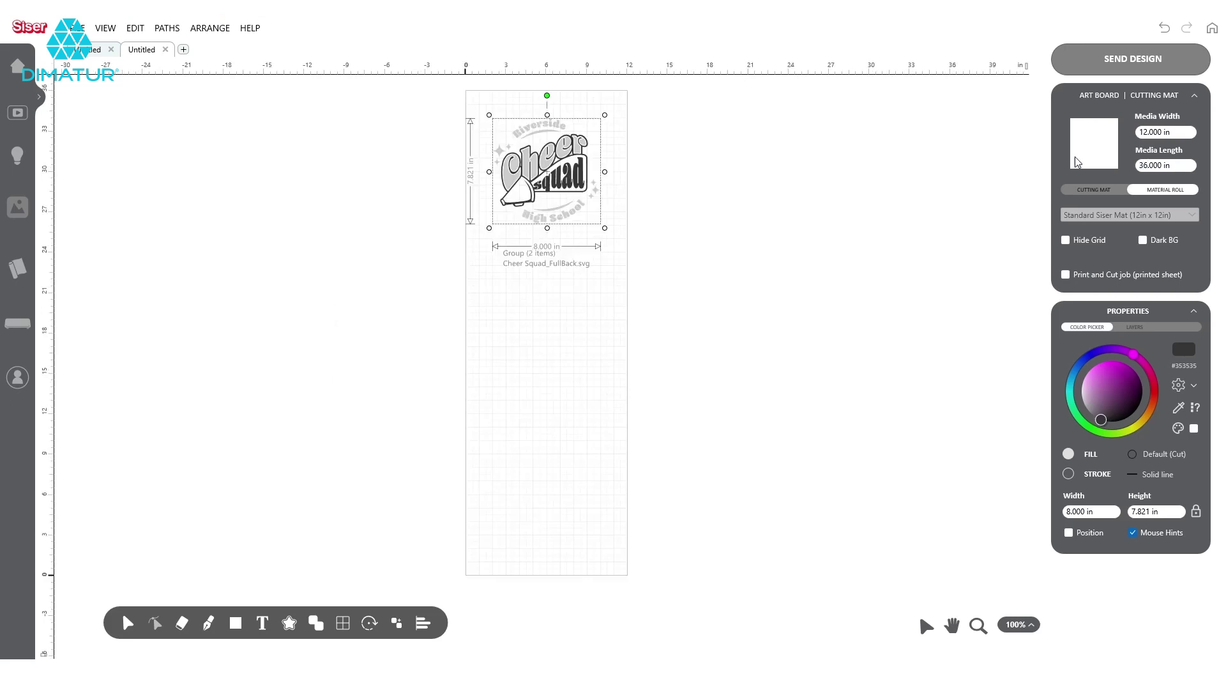
Auto-fit Cheer Squad into four stacked copies with zero horizontal and 0.250 in vertical spacing
click(370, 624)
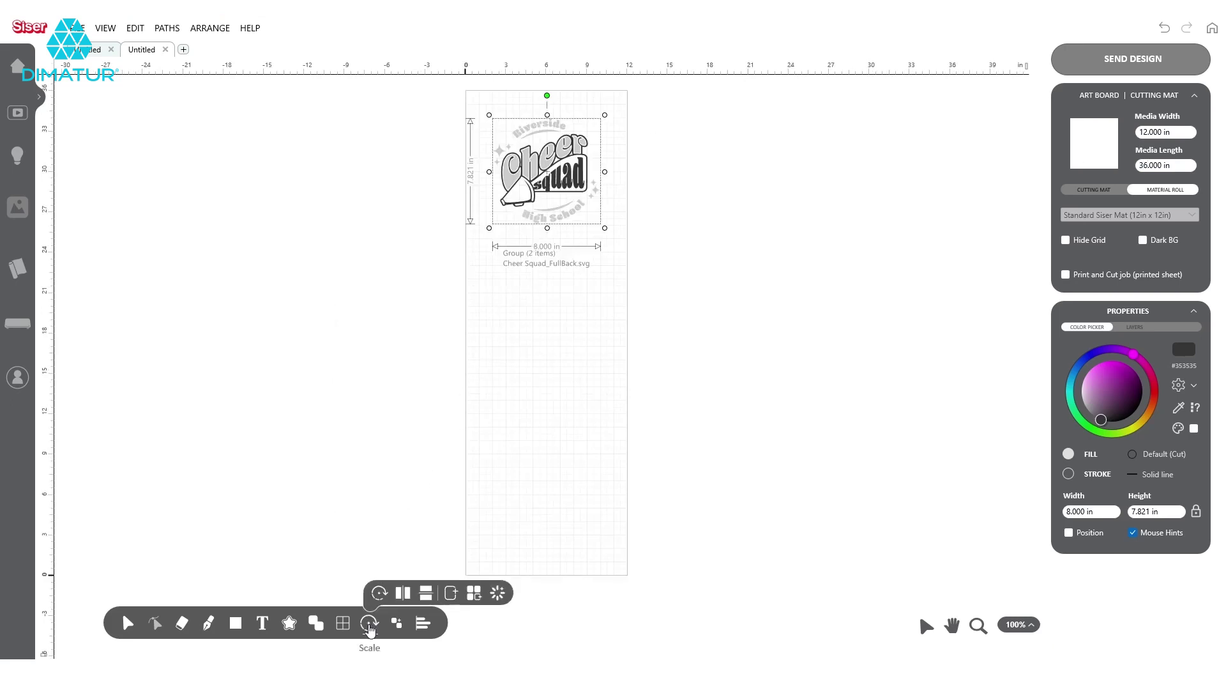
click(474, 594)
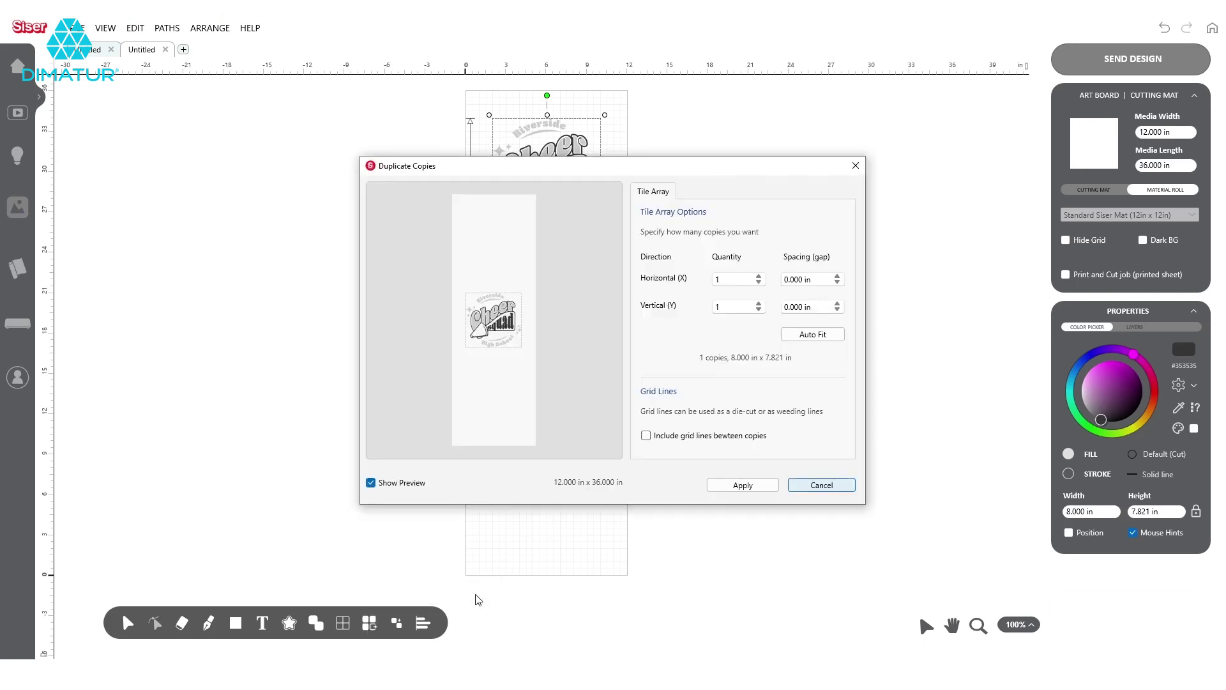
click(821, 340)
click(837, 276)
click(837, 276)
click(837, 282)
click(837, 282)
click(837, 304)
click(837, 303)
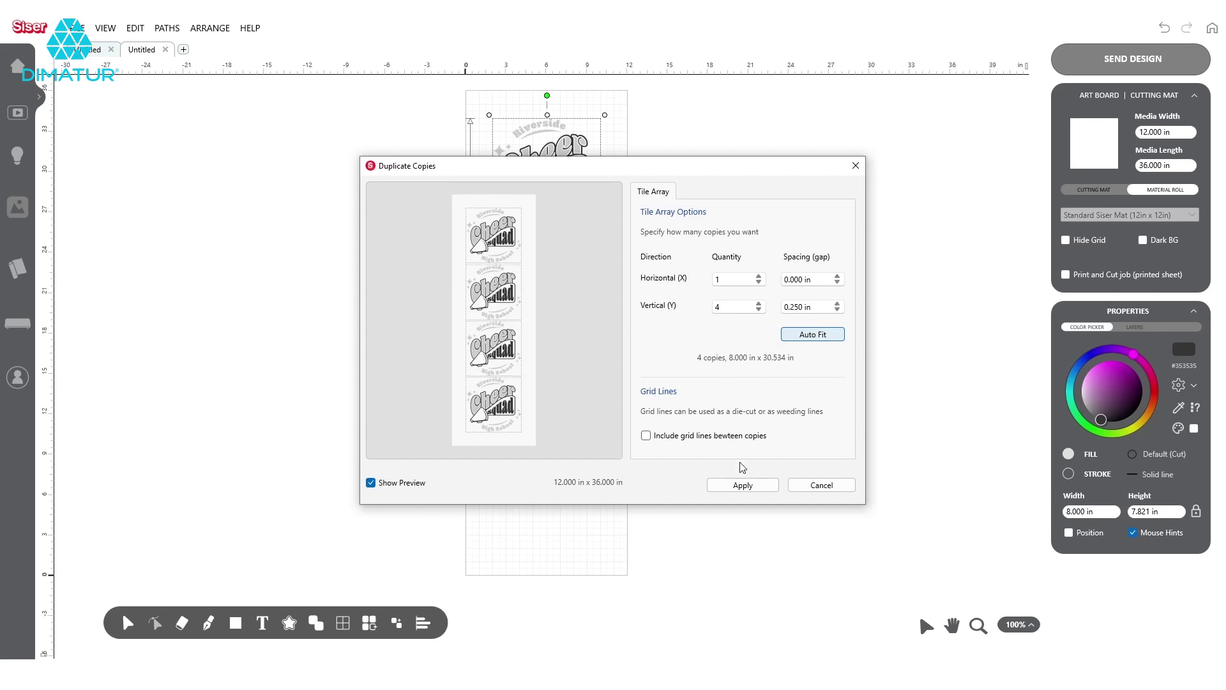
Apply the four stacked Cheer Squad copies and send all artwork to the cutter
click(741, 485)
click(1108, 59)
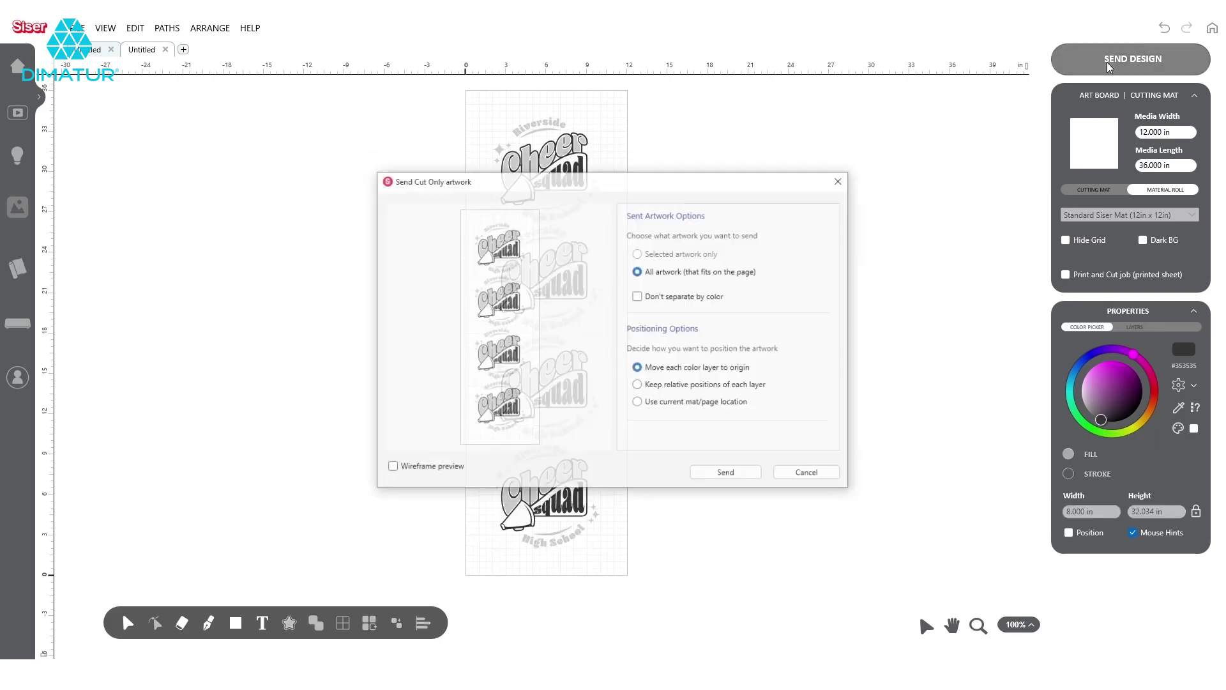
click(731, 477)
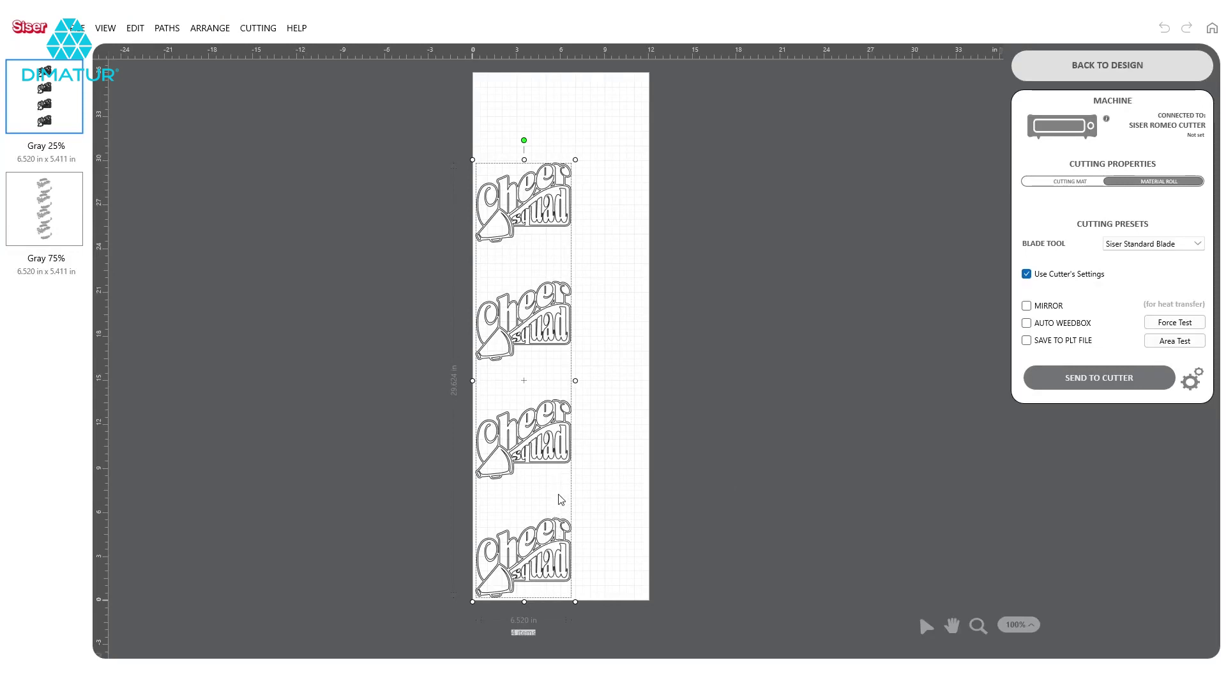
Review the Gray 75% Riverside Cheer and Gray 25% Cheer Squad cut jobs, then return to the design
click(44, 228)
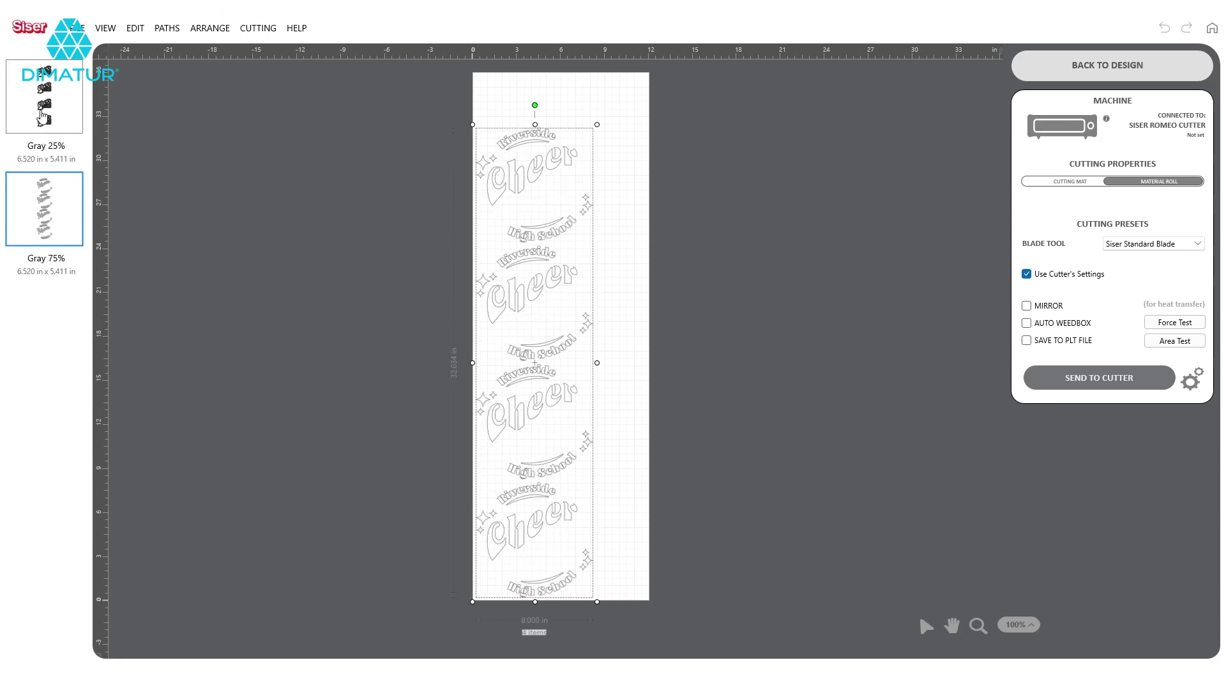
click(43, 117)
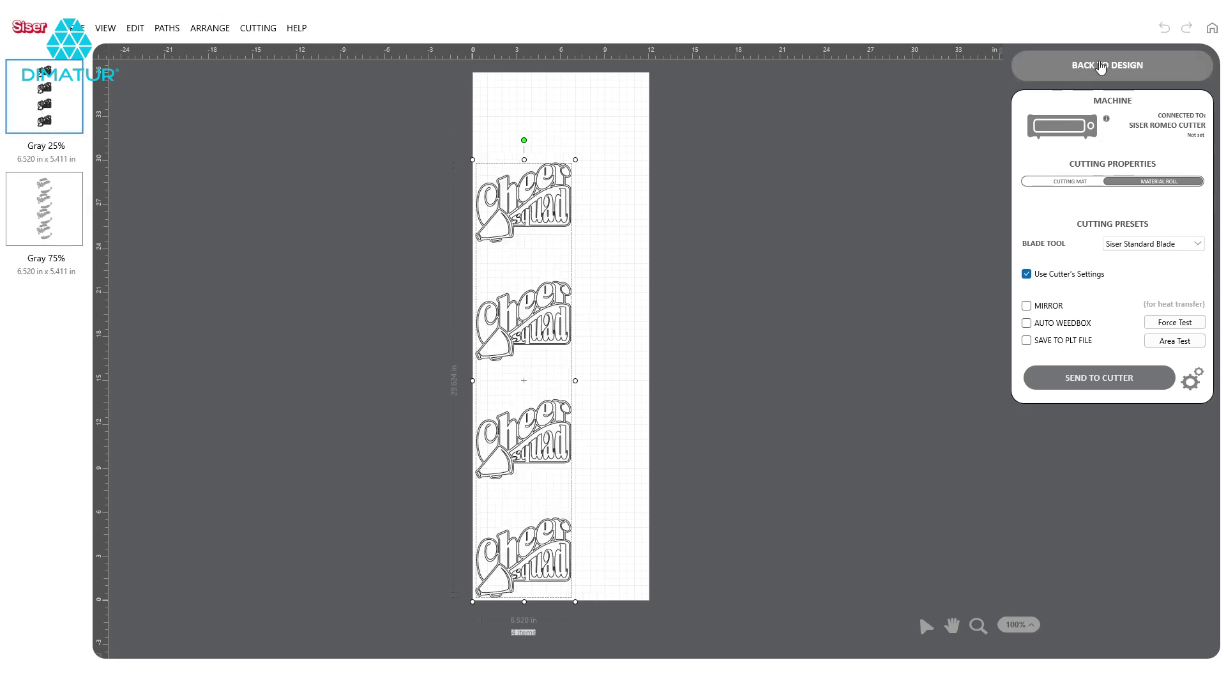
click(1143, 65)
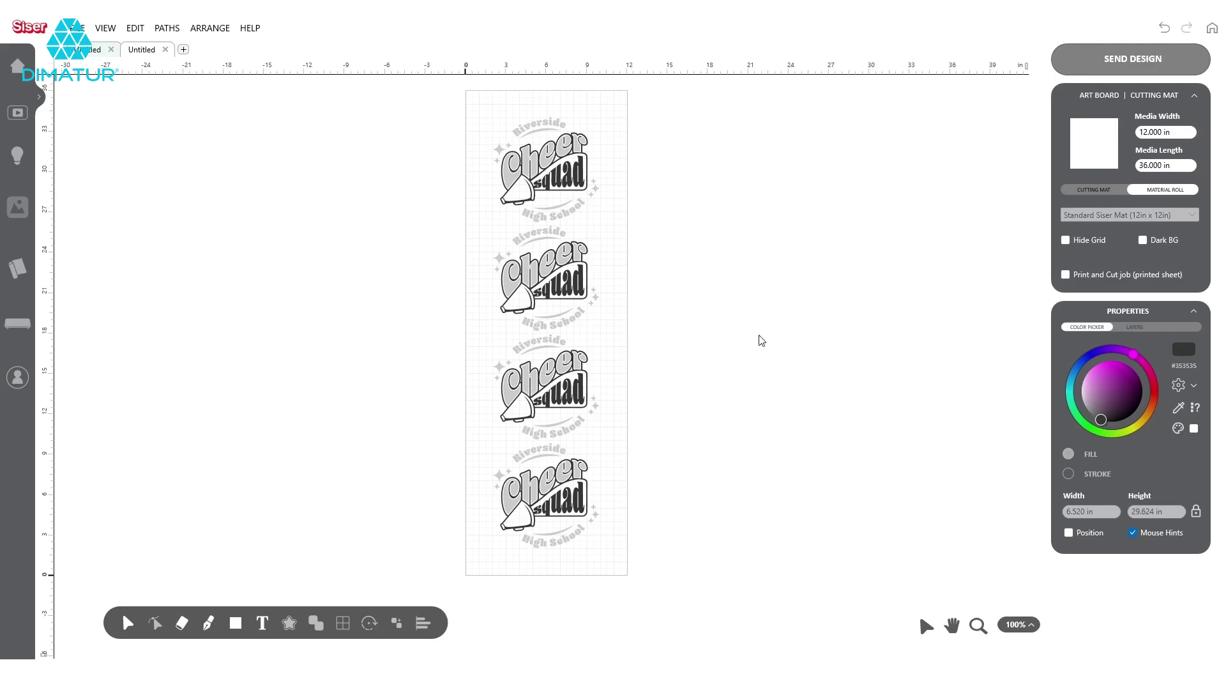
Undo the combined tiling and move the Cheer Squad logo off the roll to the right
key(ctrl+z)
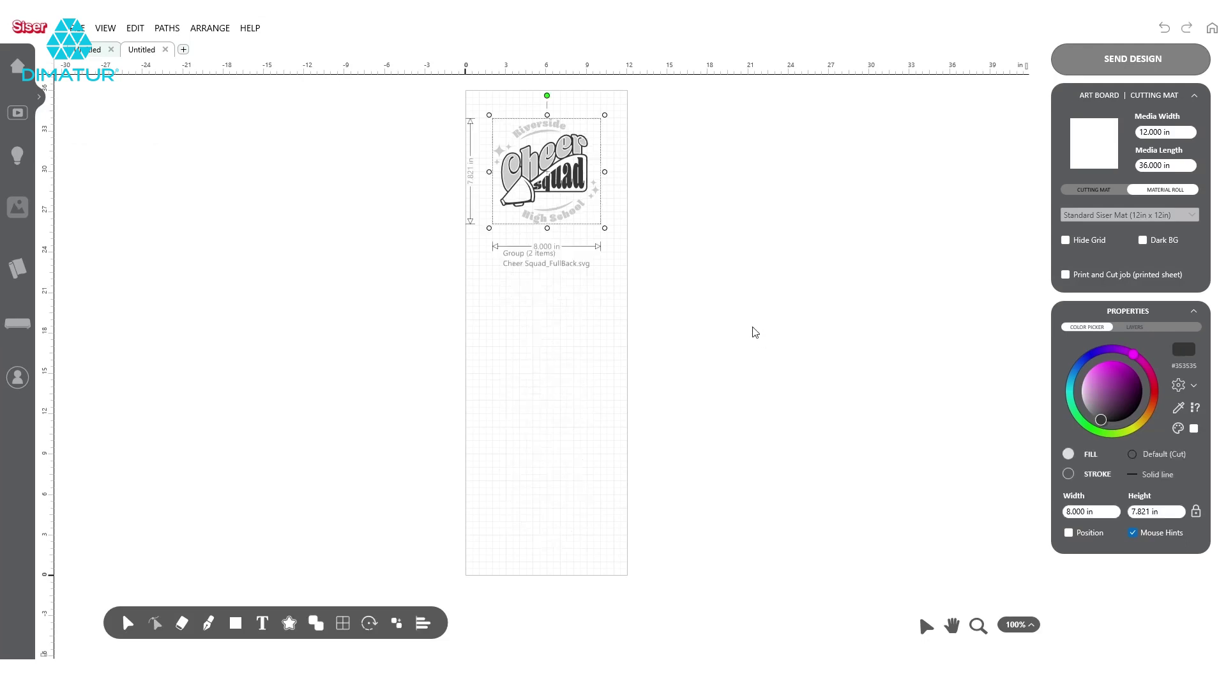
click(728, 295)
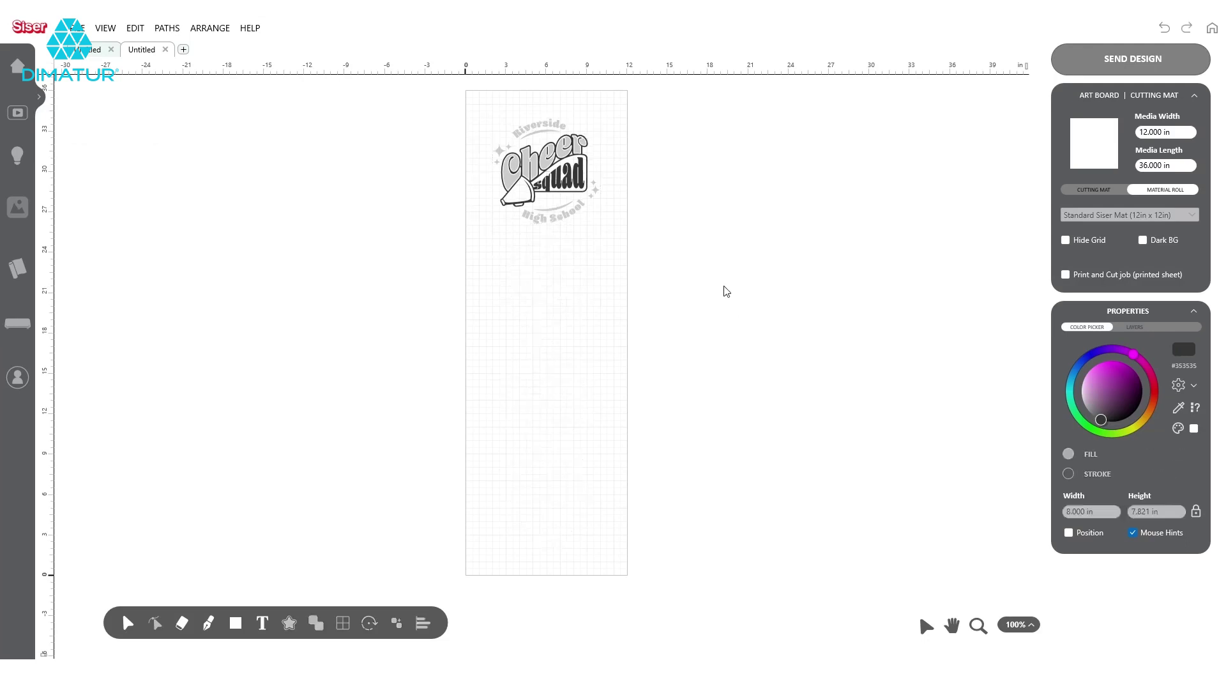
click(561, 182)
drag(561, 182, 720, 183)
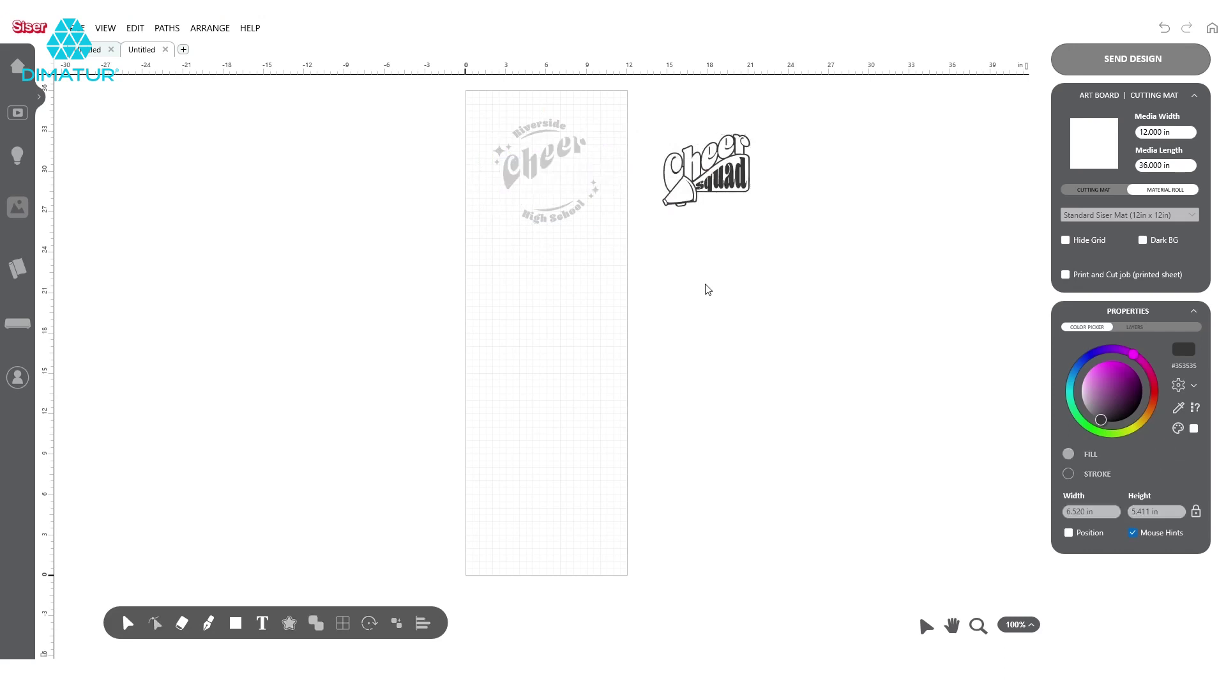
Tile the Riverside Cheer design into four stacked copies, 8.000 × 32.034 in
drag(460, 109, 616, 269)
mouse_move(369, 623)
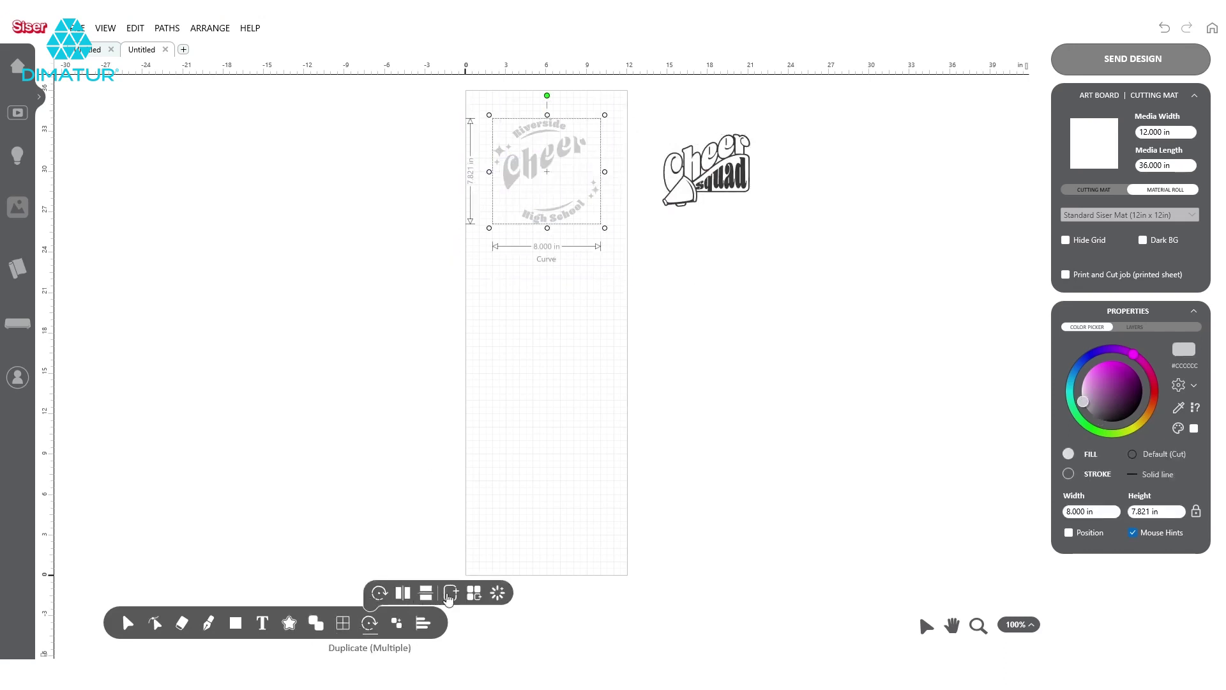
click(474, 593)
click(756, 489)
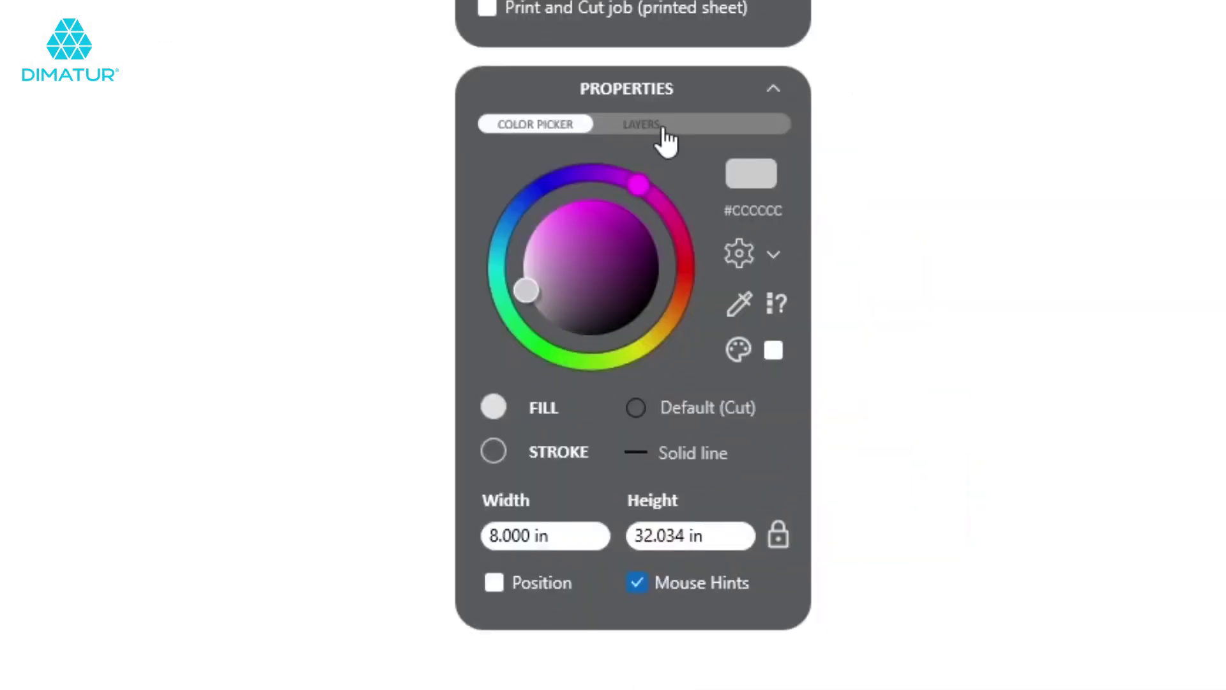
Add Layer 2 for the Riverside Cheer strip and move the strip left off the roll
click(664, 128)
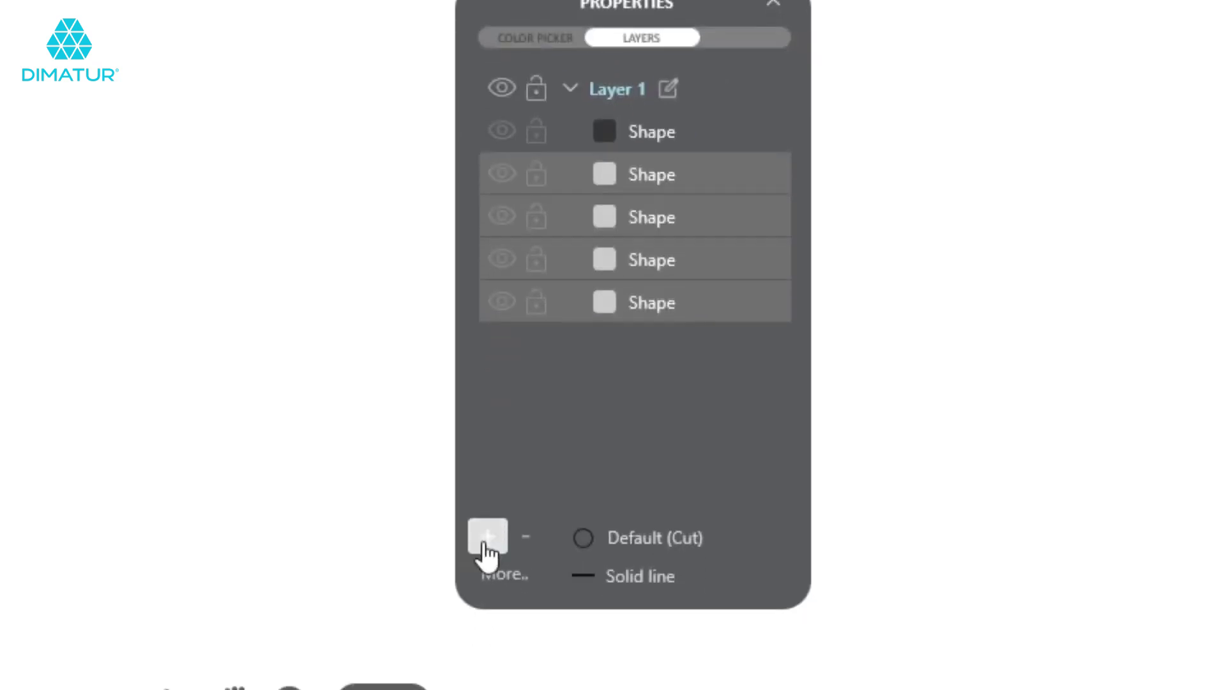
click(486, 539)
click(570, 232)
drag(556, 374, 349, 373)
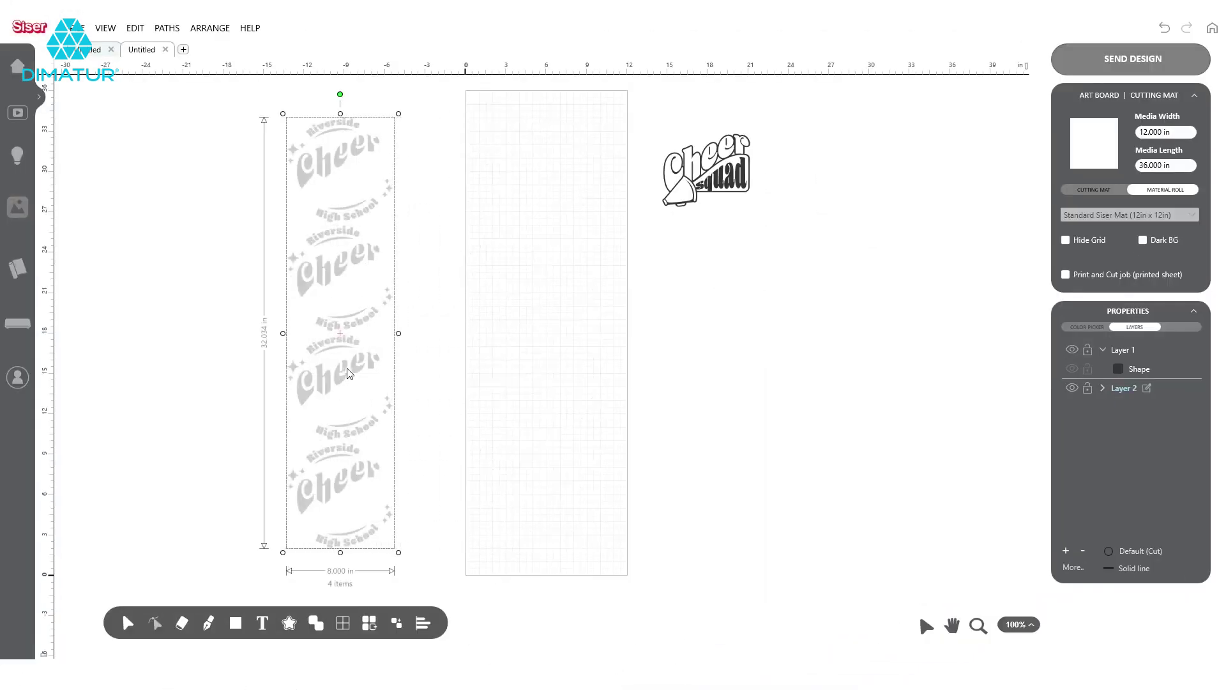
Trial-tile the Cheer Squad logo into six stacked copies, then undo back to one logo
click(705, 169)
key(ctrl+d)
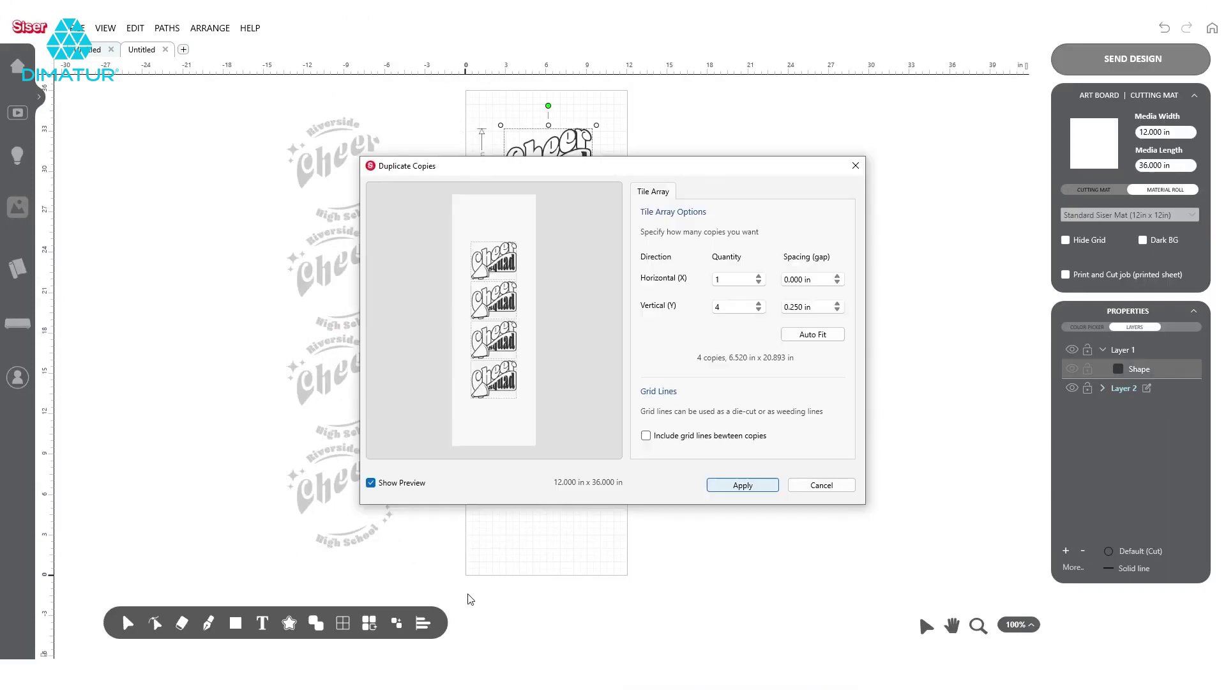
click(810, 336)
click(742, 485)
click(754, 491)
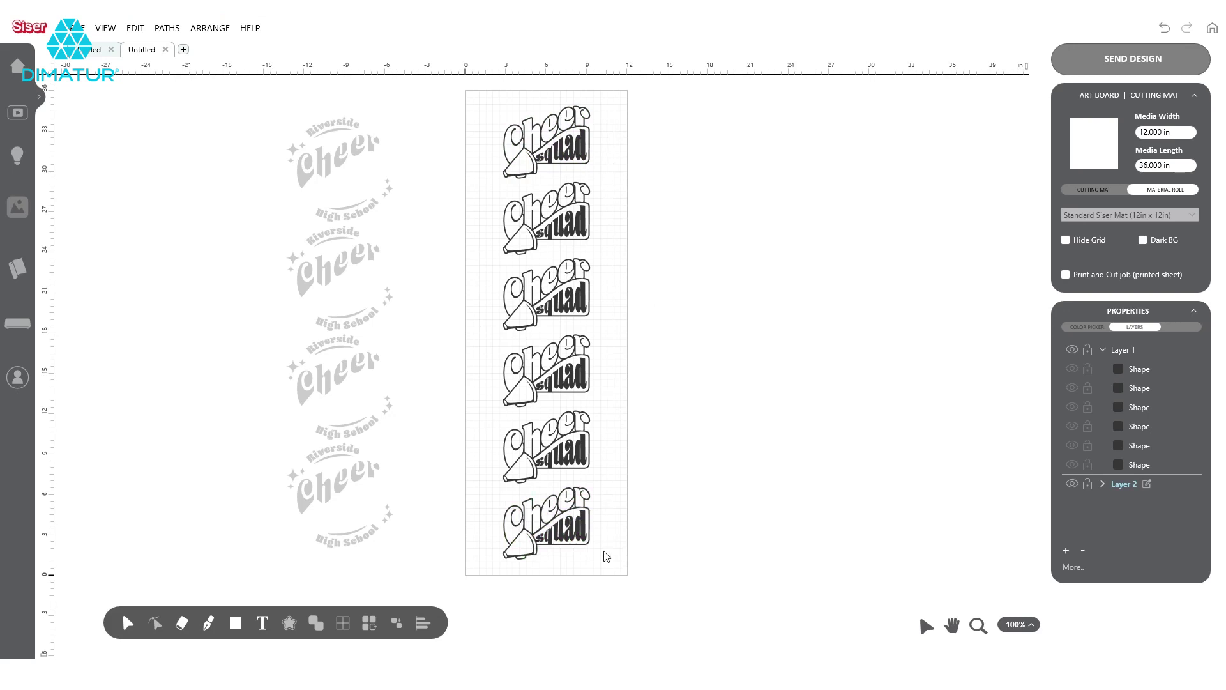
key(ctrl+z)
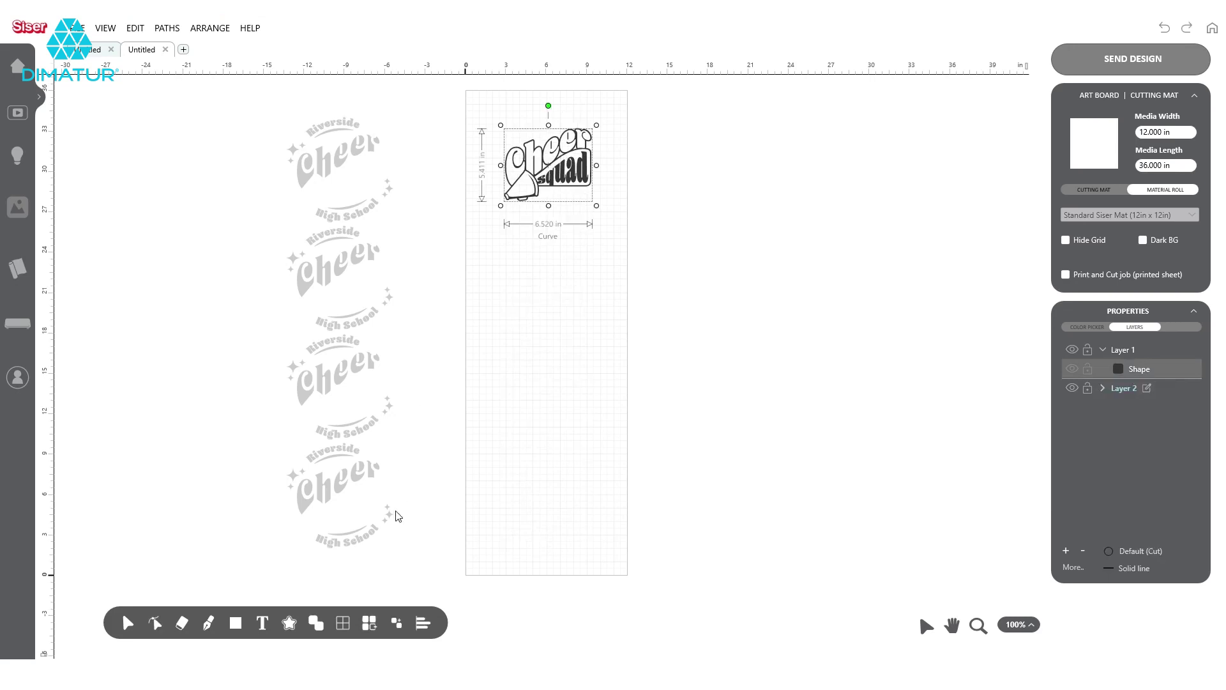
Rotate the Cheer Squad logo 90°, auto-fit a 2×5 array of ten copies, and send it to the cutter
click(380, 592)
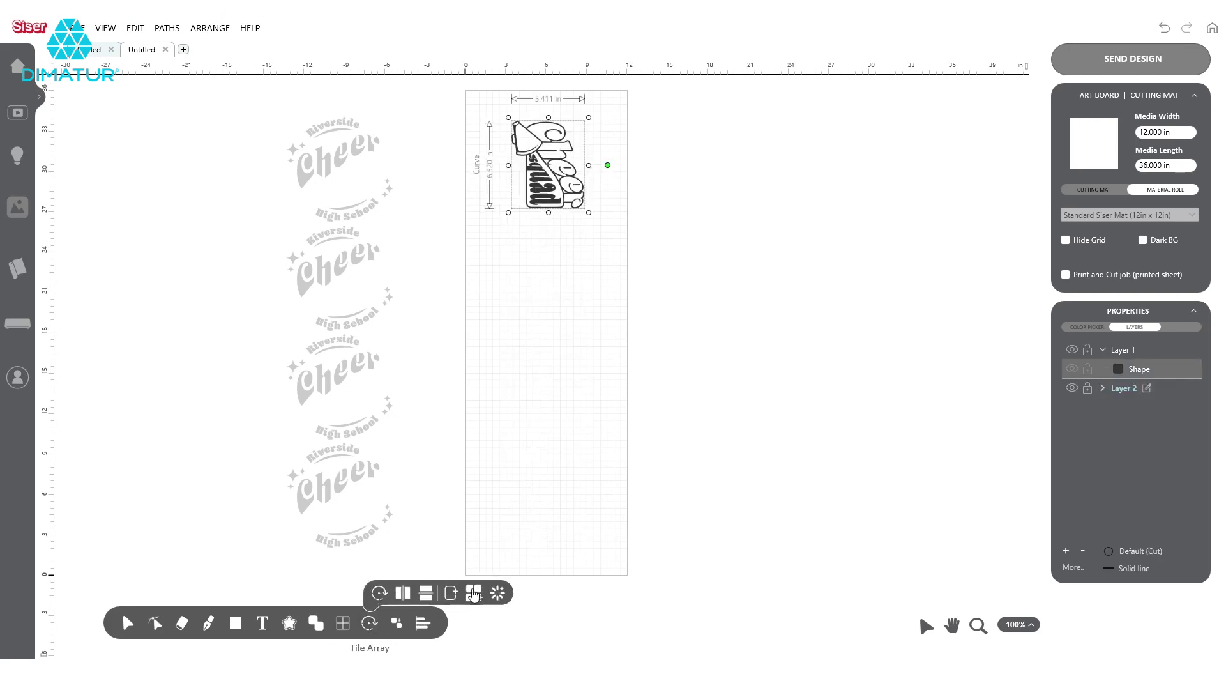
click(473, 592)
click(837, 337)
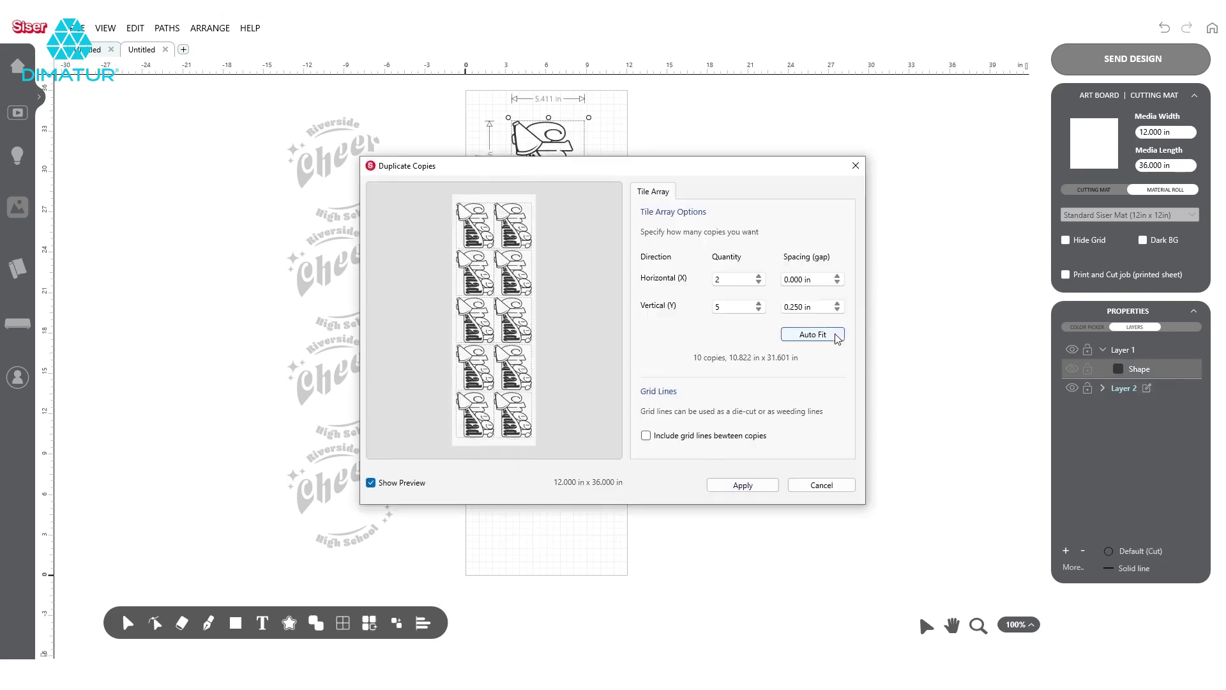
click(766, 486)
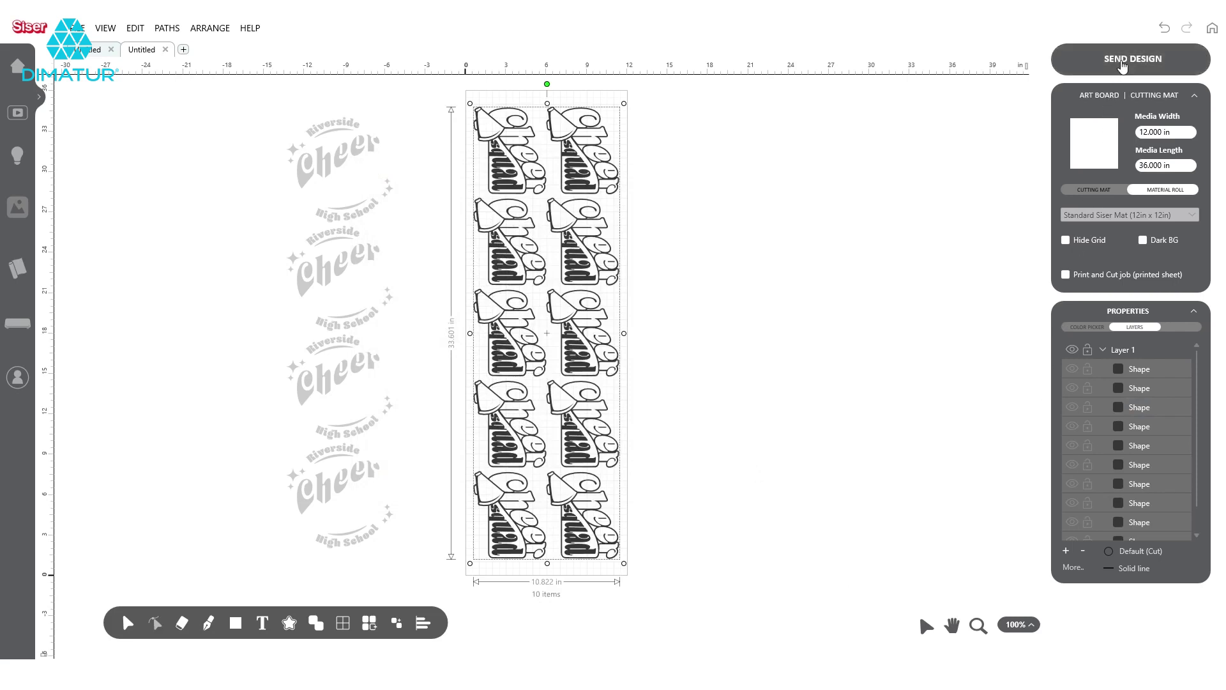
click(1122, 62)
click(703, 473)
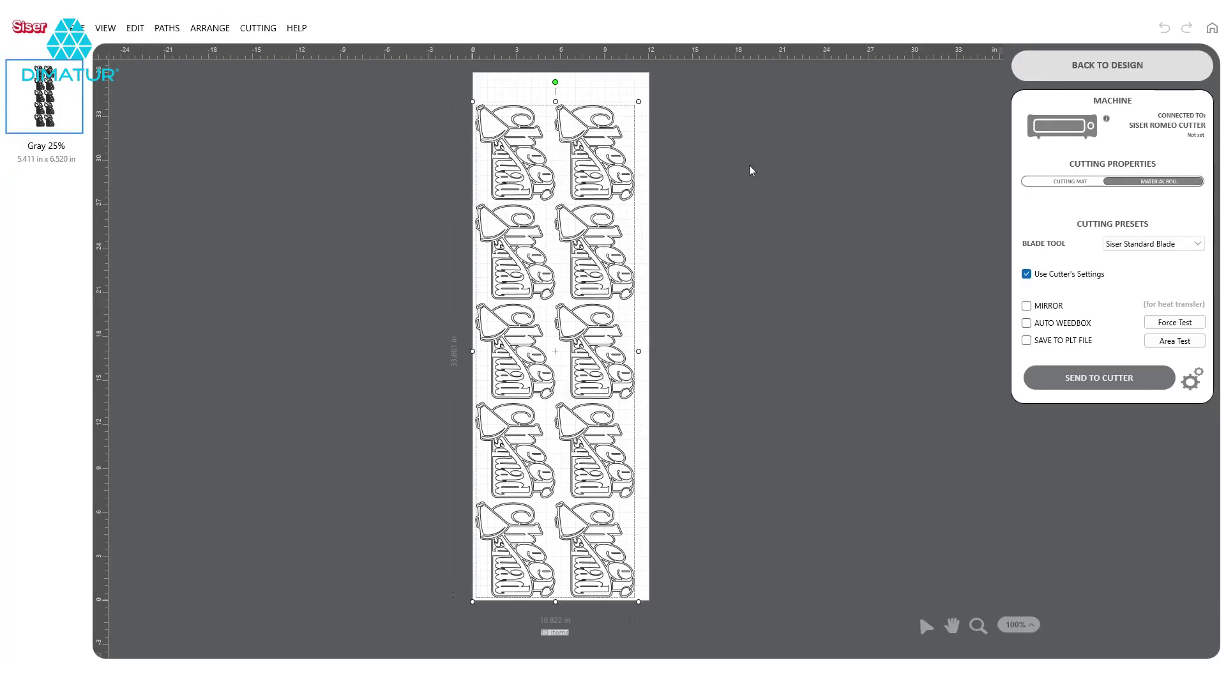
Back in the design, move the four-copy Riverside Cheer strip onto the roll
click(1060, 74)
click(1104, 351)
drag(337, 95, 530, 593)
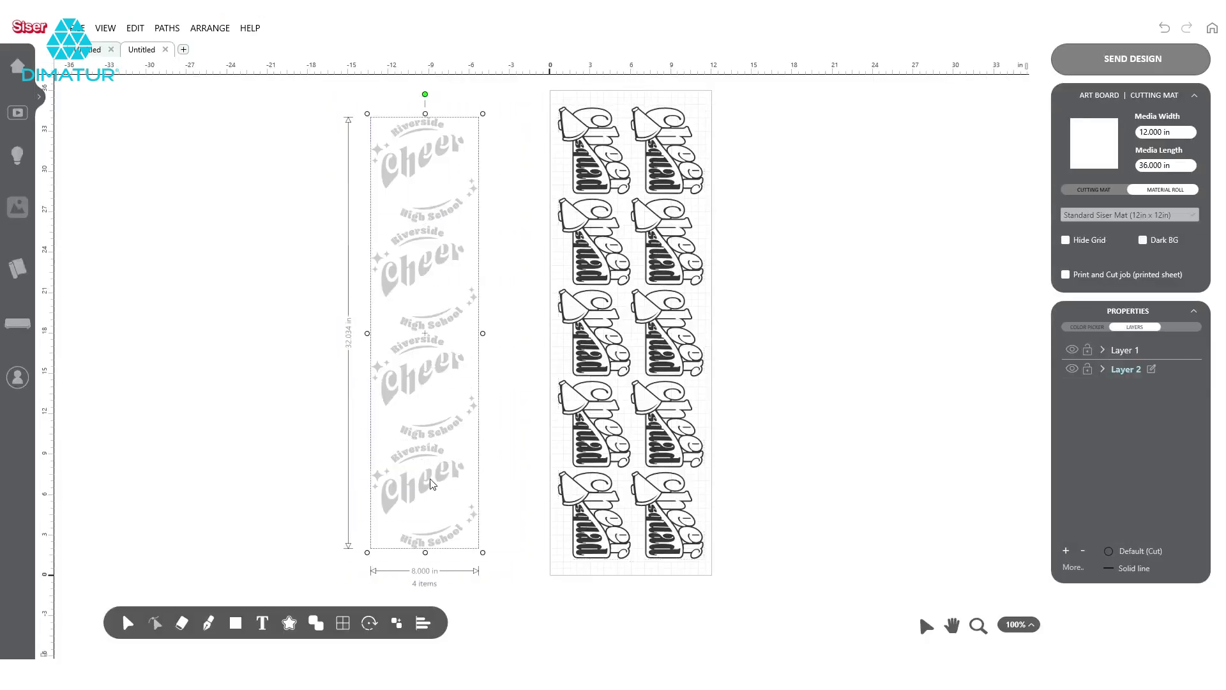
drag(430, 478, 642, 484)
Send both designs to the cutter and inspect the Gray 75% Riverside Cheer job
click(1106, 60)
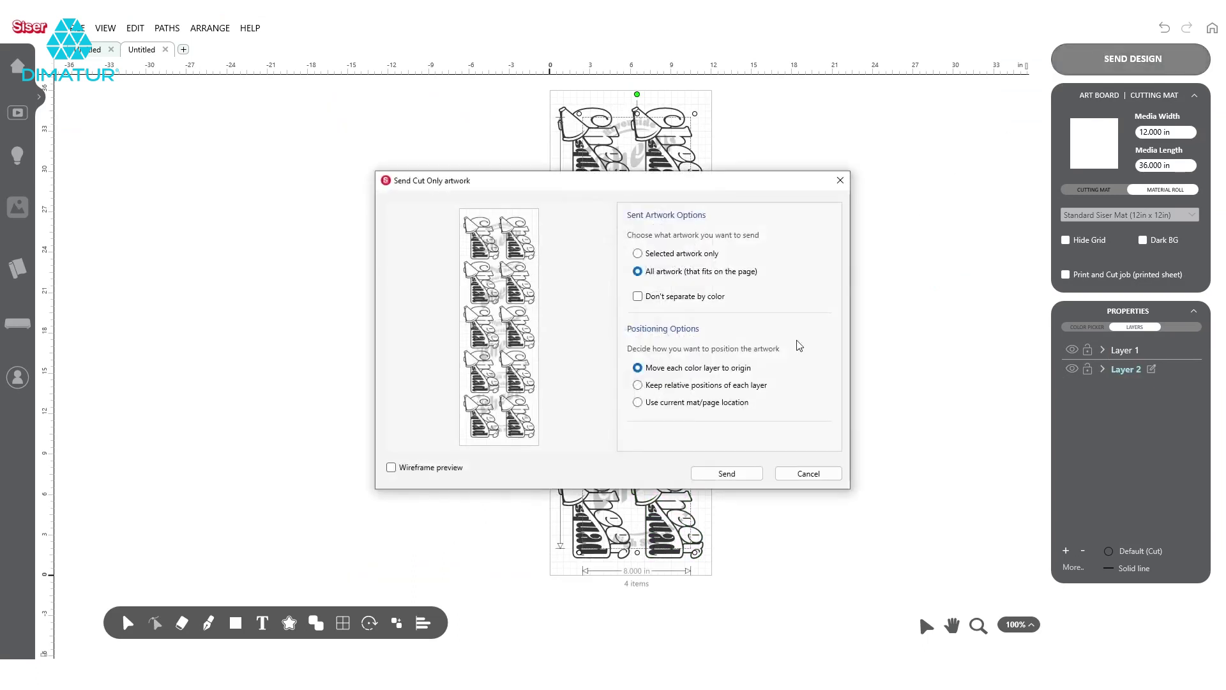
click(725, 475)
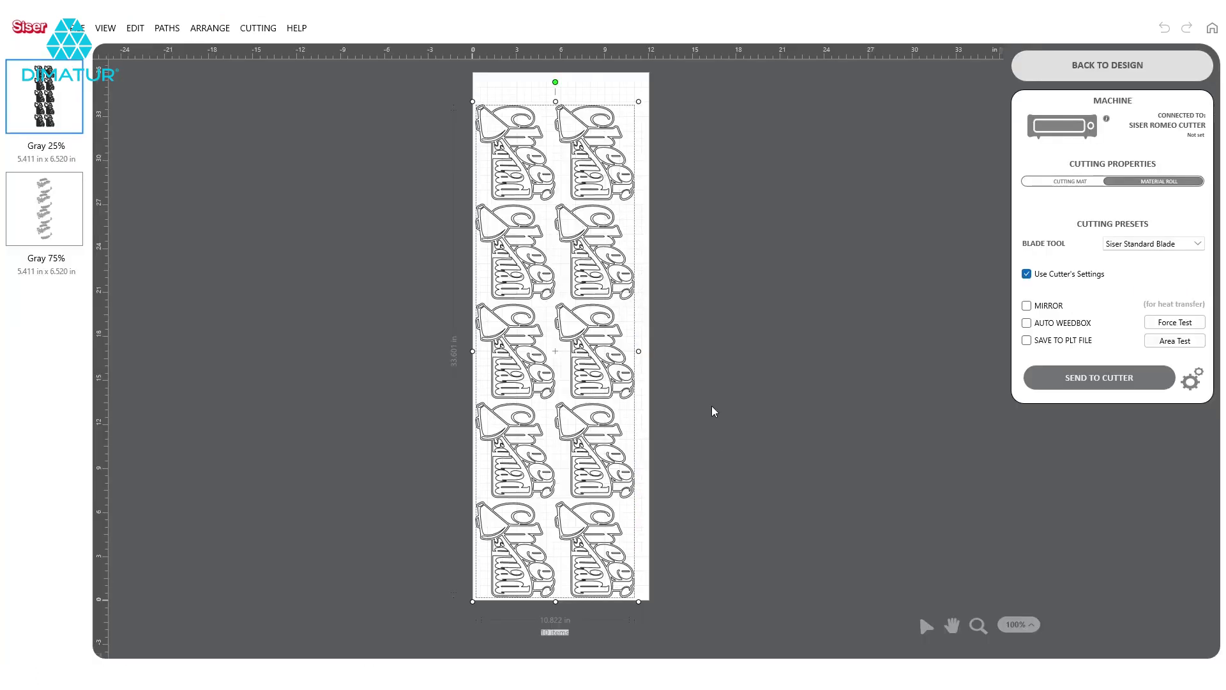
click(67, 220)
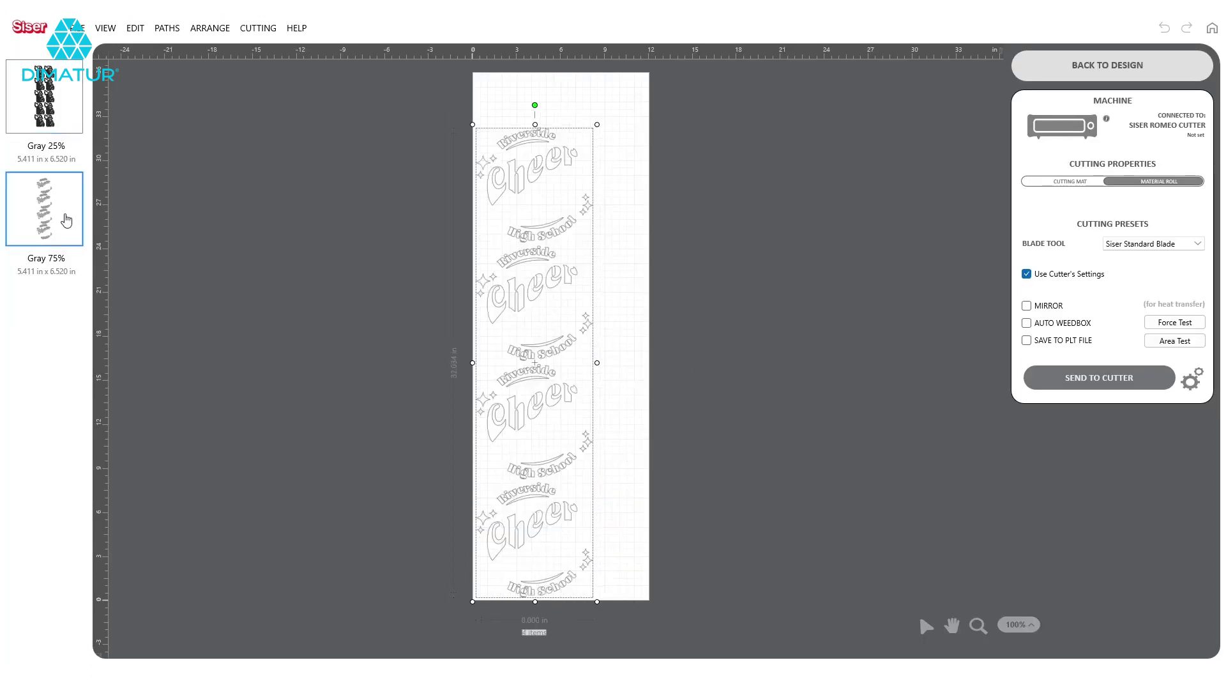